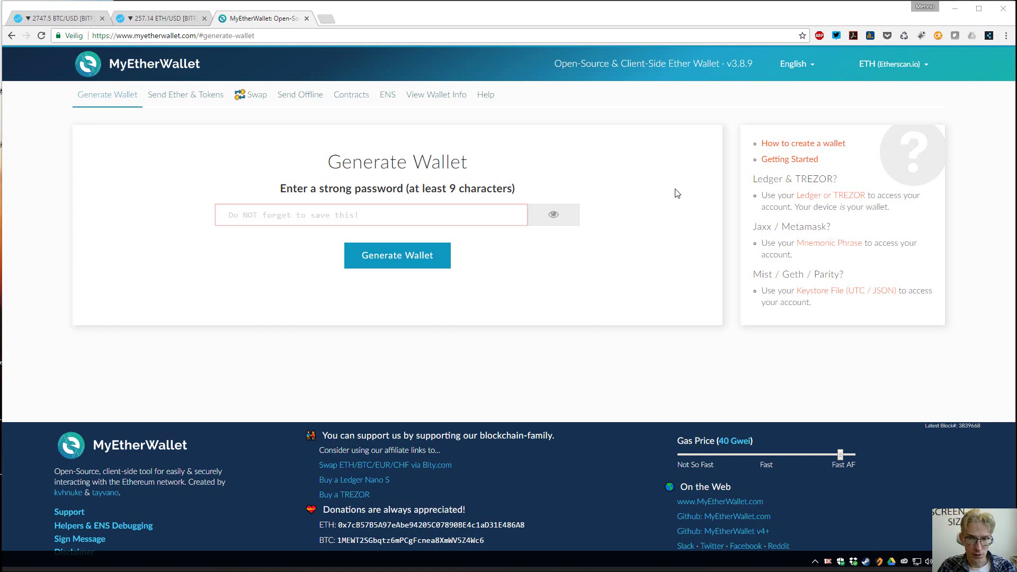
Enter a 10-character password for the new wallet in the password field
click(326, 208)
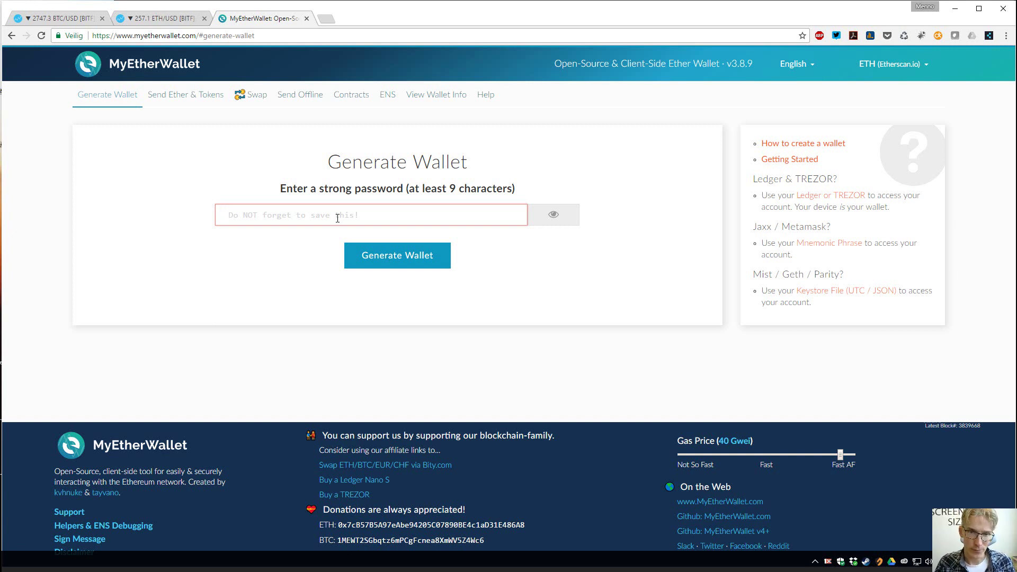
text(•)
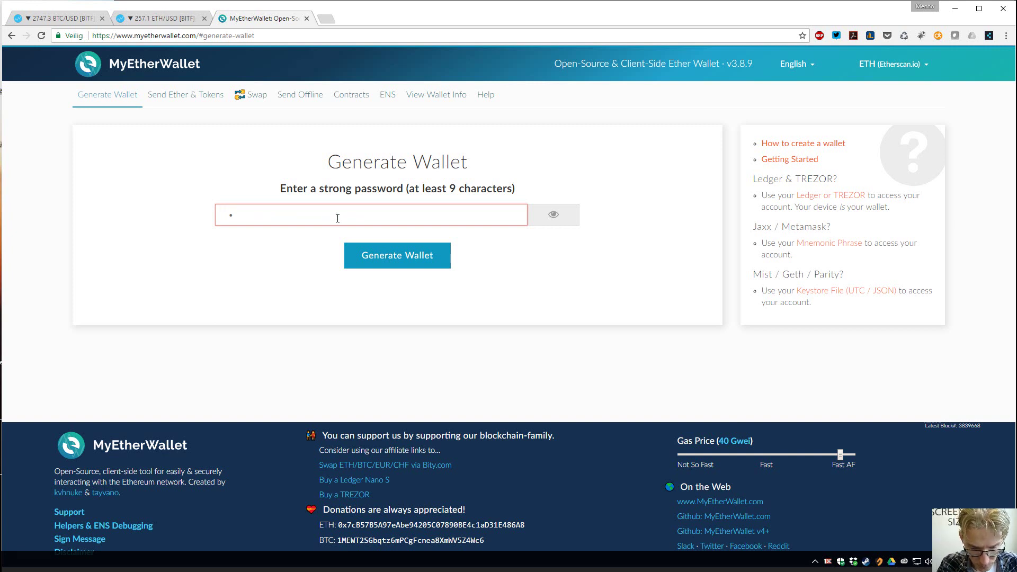
text(••••••••)
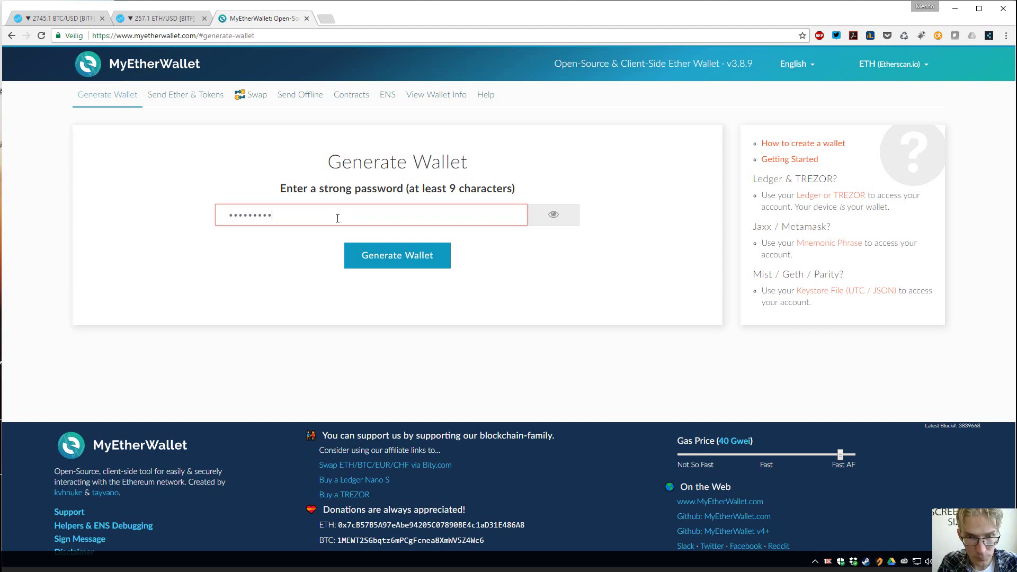
text(•)
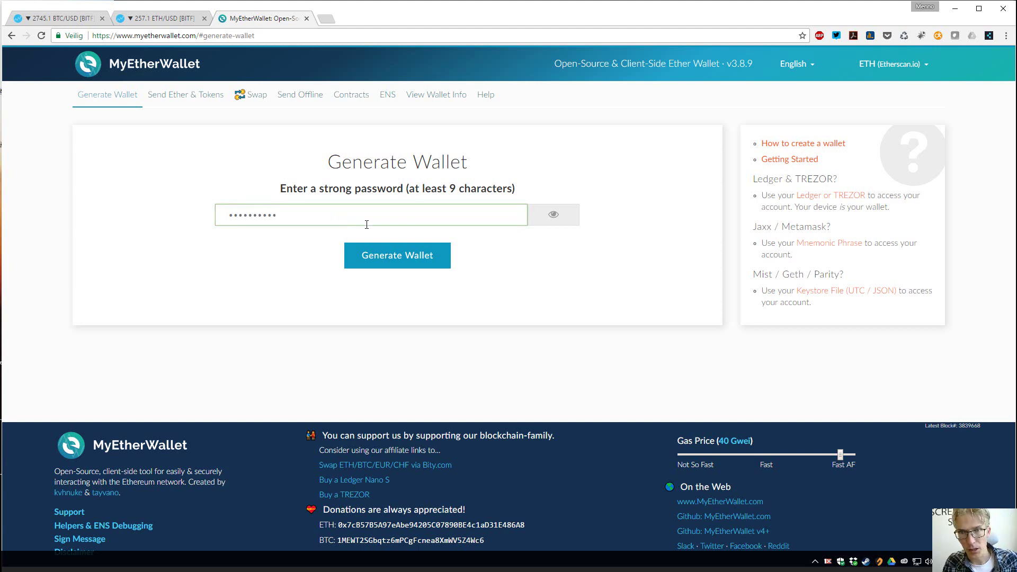
click(387, 256)
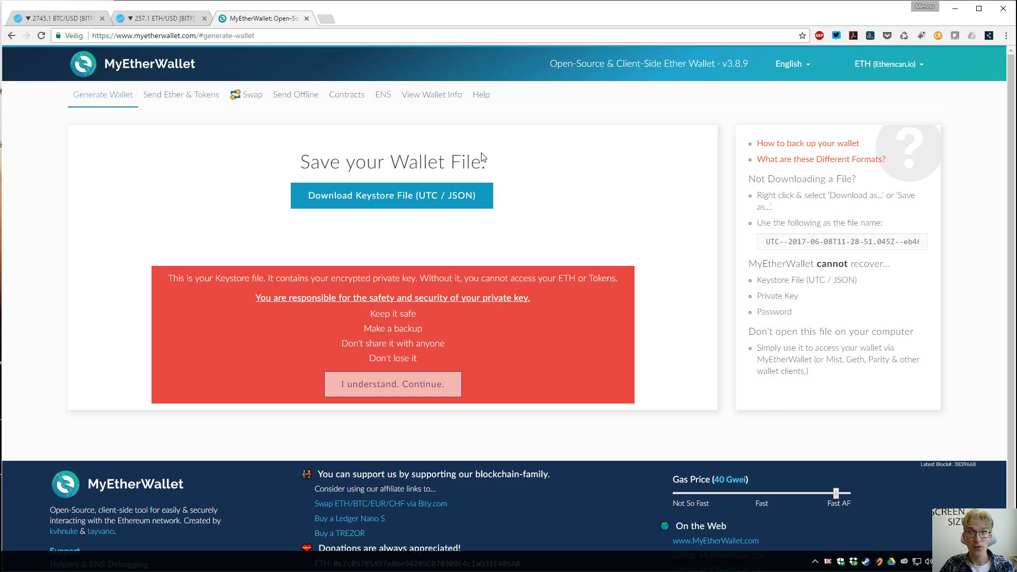
click(458, 206)
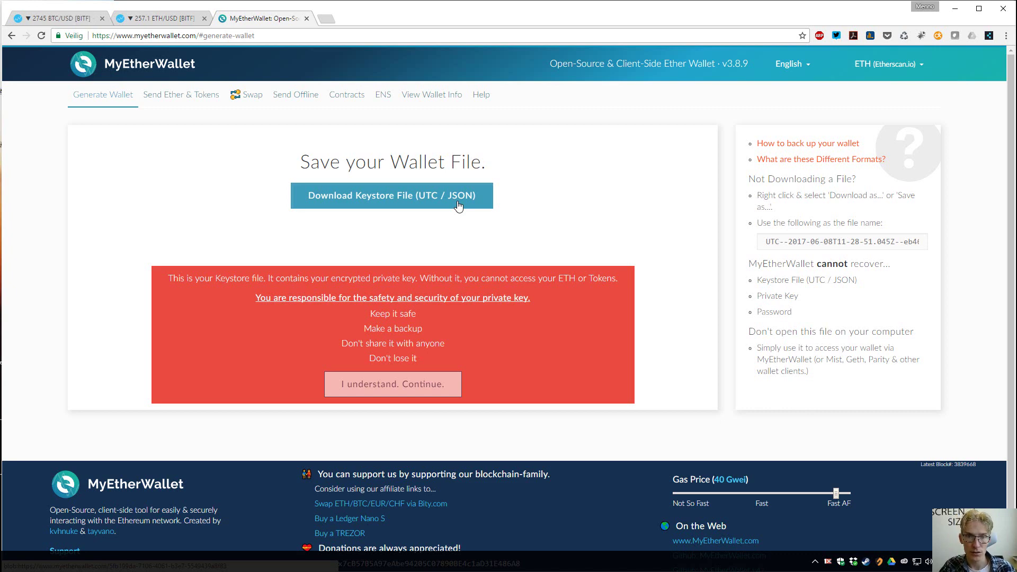
drag(160, 274, 443, 278)
click(333, 281)
drag(309, 279, 436, 275)
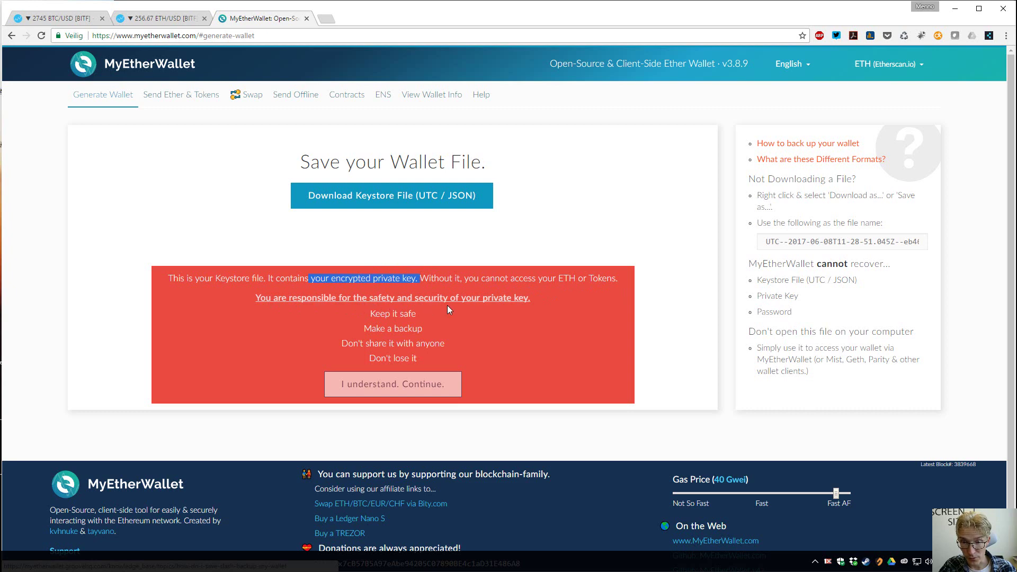
click(381, 324)
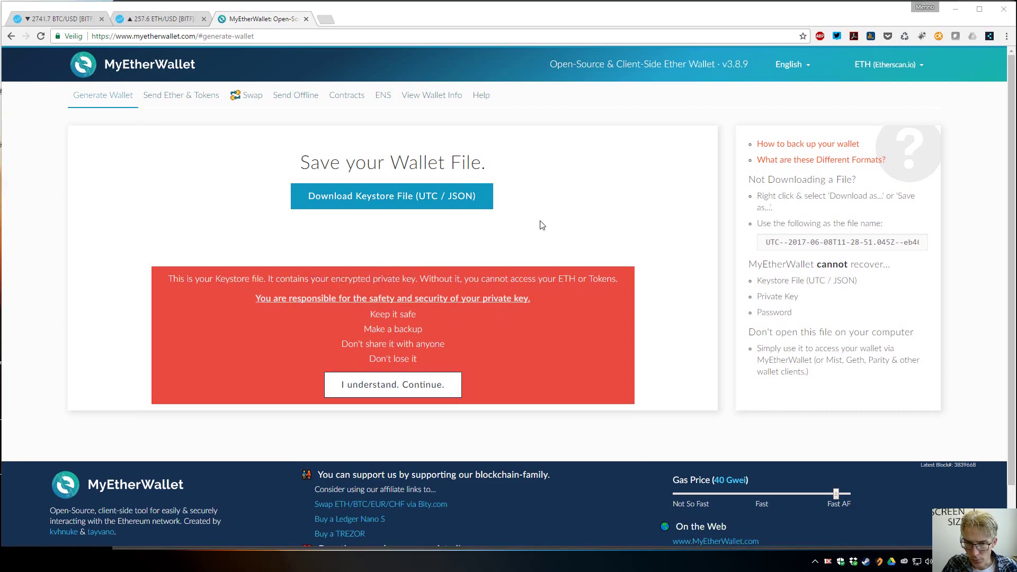
Download the UTC keystore file and show it in its Downloads folder
click(442, 204)
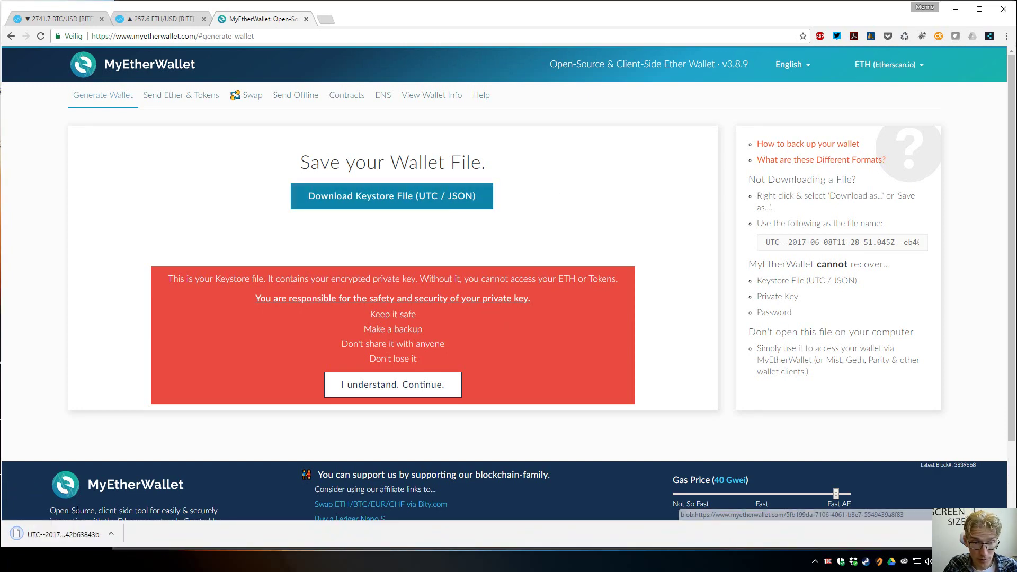
click(111, 533)
click(135, 500)
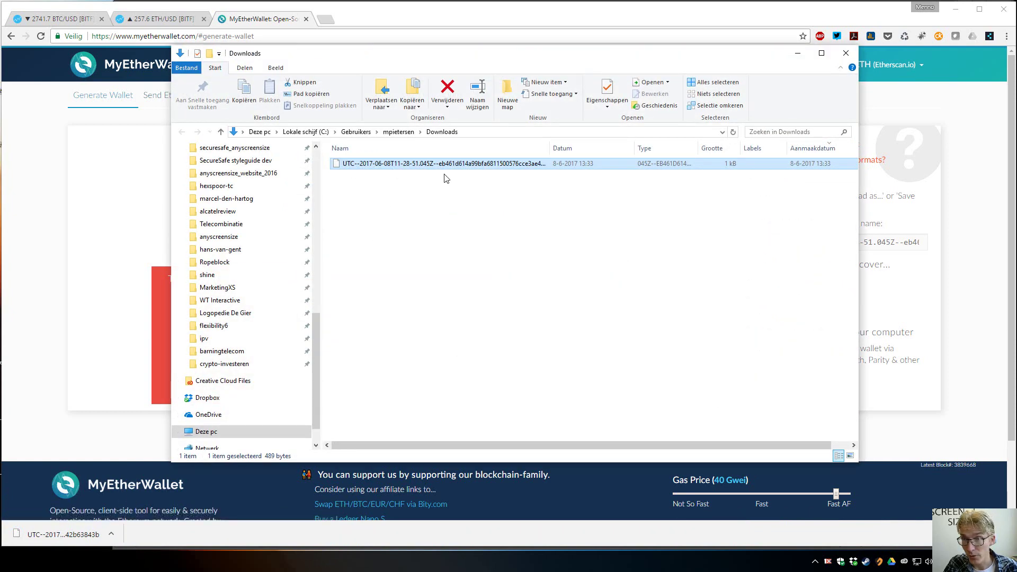
Create a new folder named cat_pictures in Downloads
right_click(388, 205)
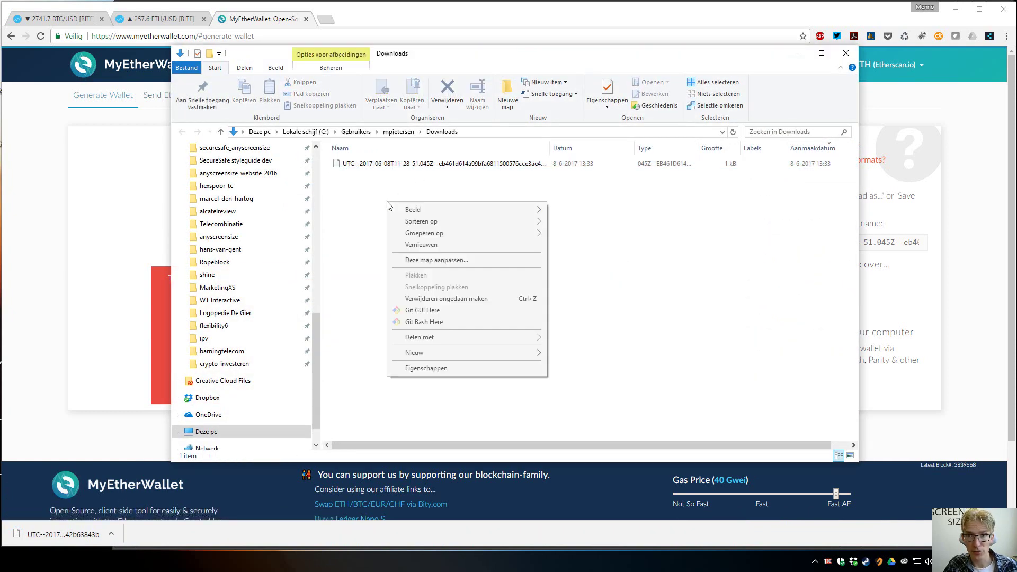
mouse_move(423, 353)
click(553, 355)
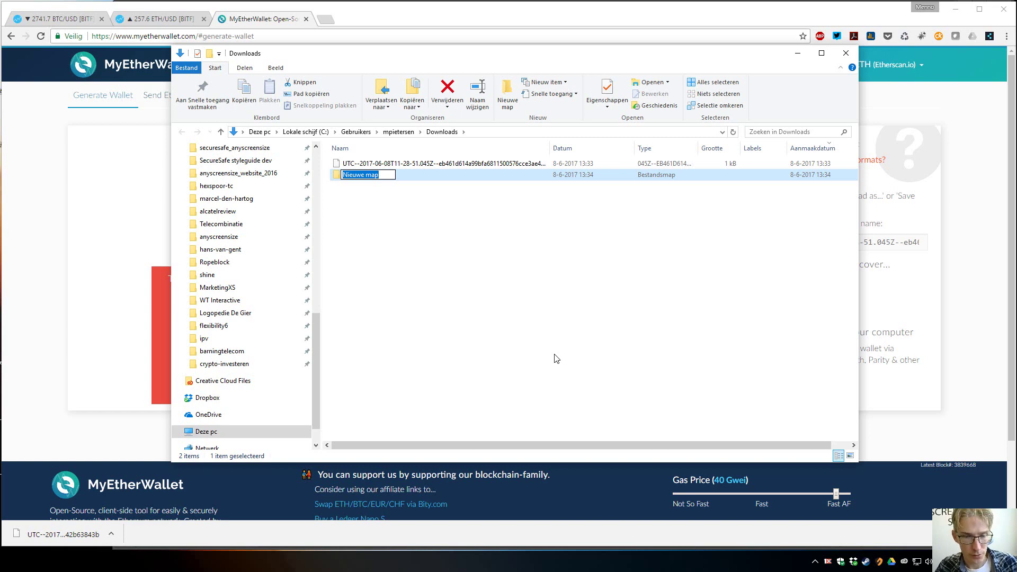
text(c)
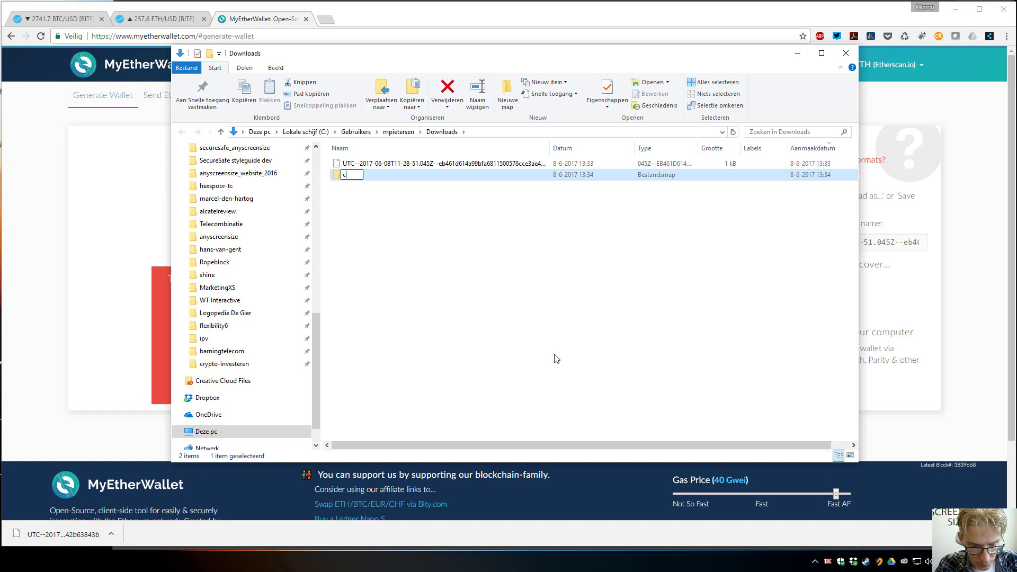
text(at_picturesd)
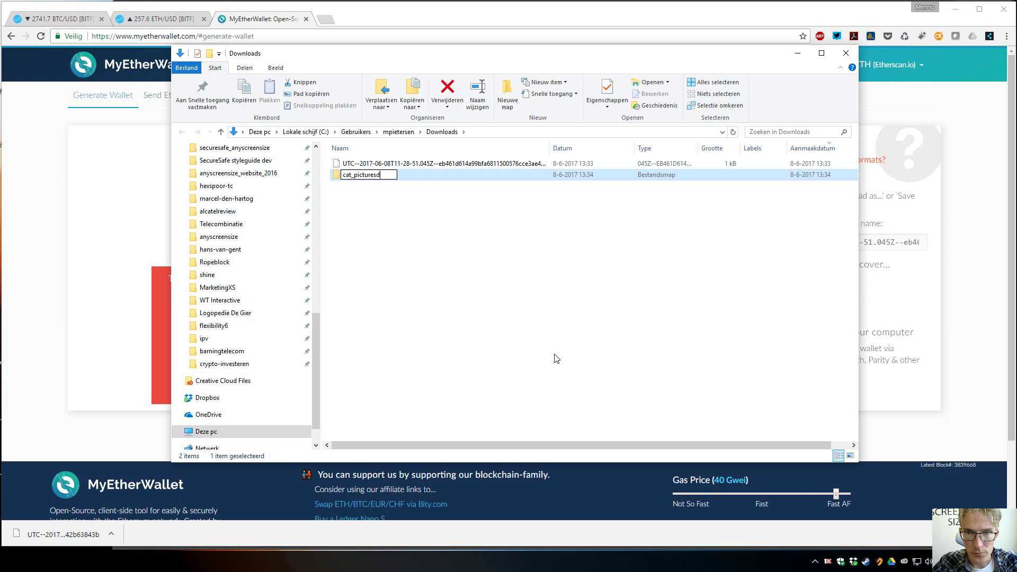
key(BackSpace)
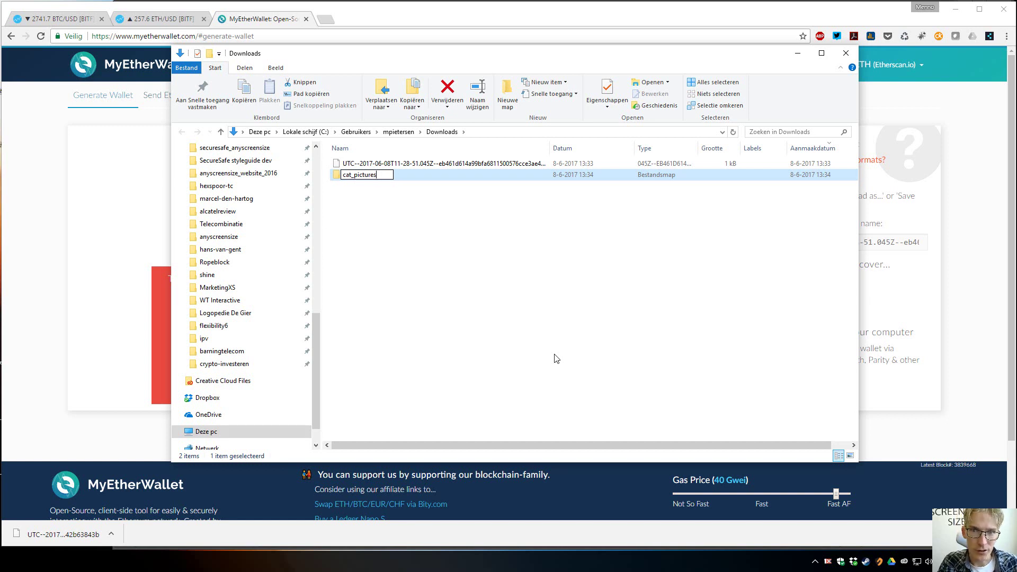
Move the keystore file into the cat_pictures folder, then return to Downloads
click(417, 166)
key(ctrl+x)
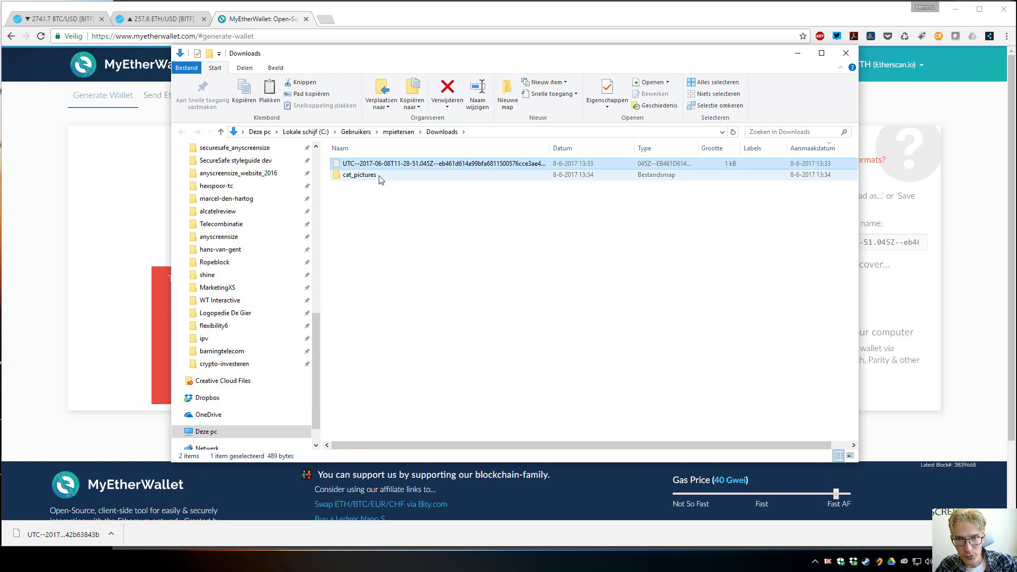
double_click(373, 177)
key(ctrl+v)
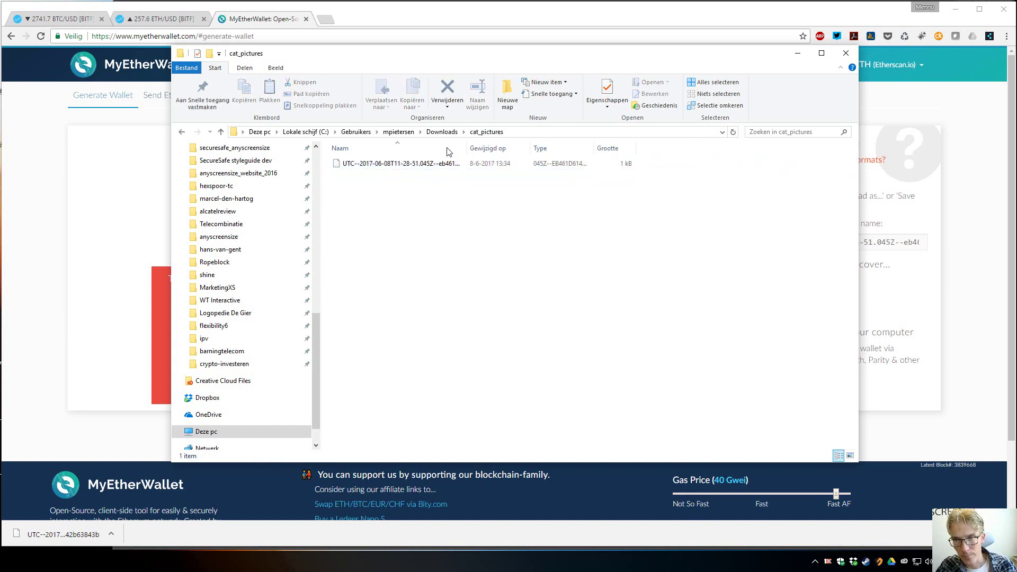
click(449, 133)
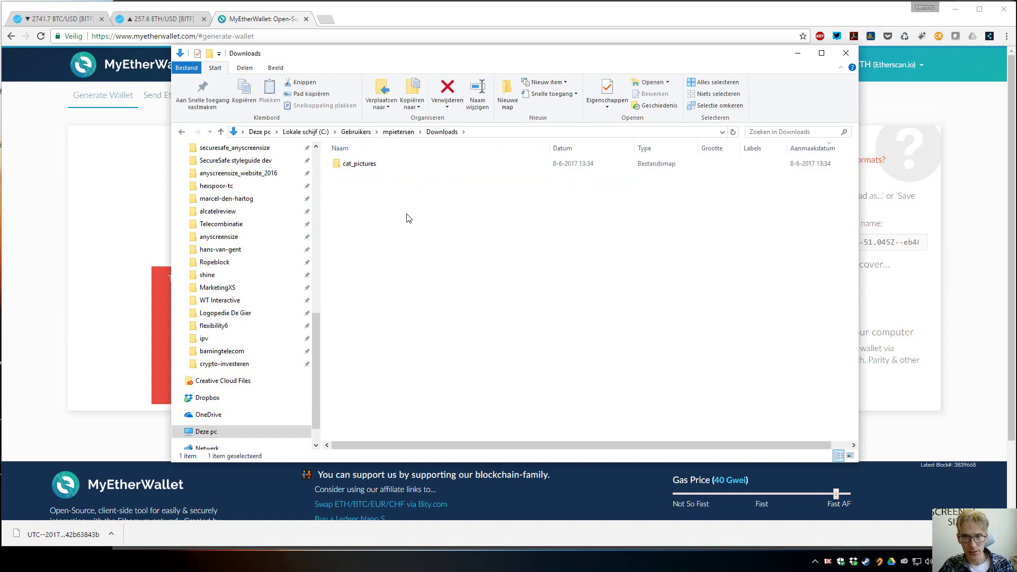
Archive cat_pictures with 7-Zip as a password-protected zip using AES-256 encryption
right_click(362, 166)
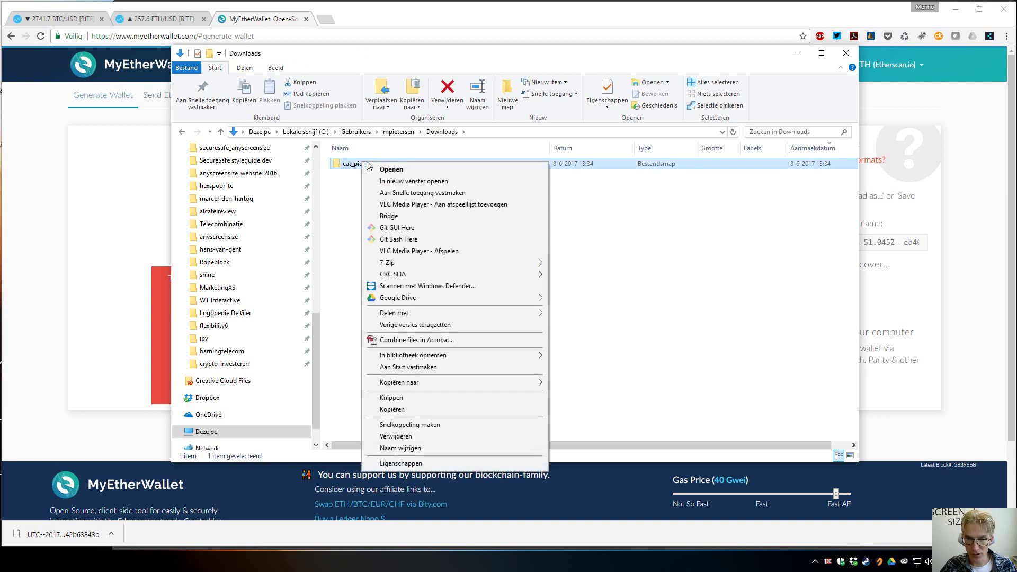
mouse_move(421, 264)
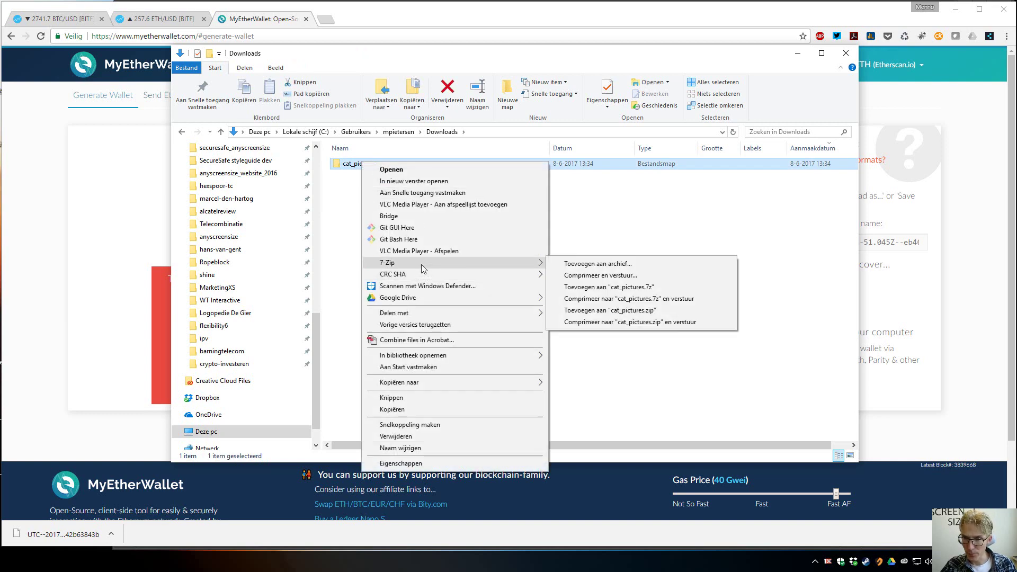
click(571, 266)
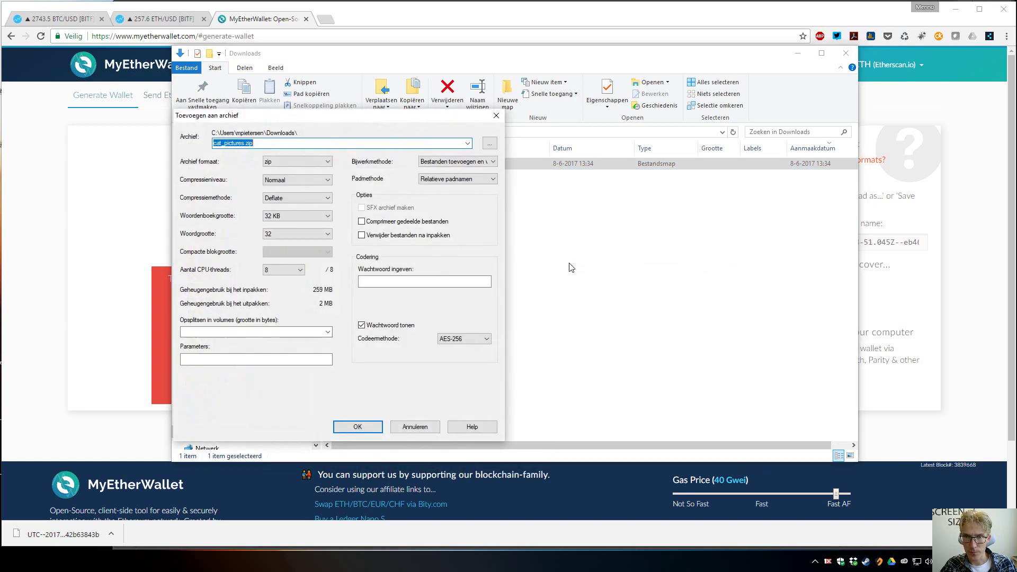
click(397, 280)
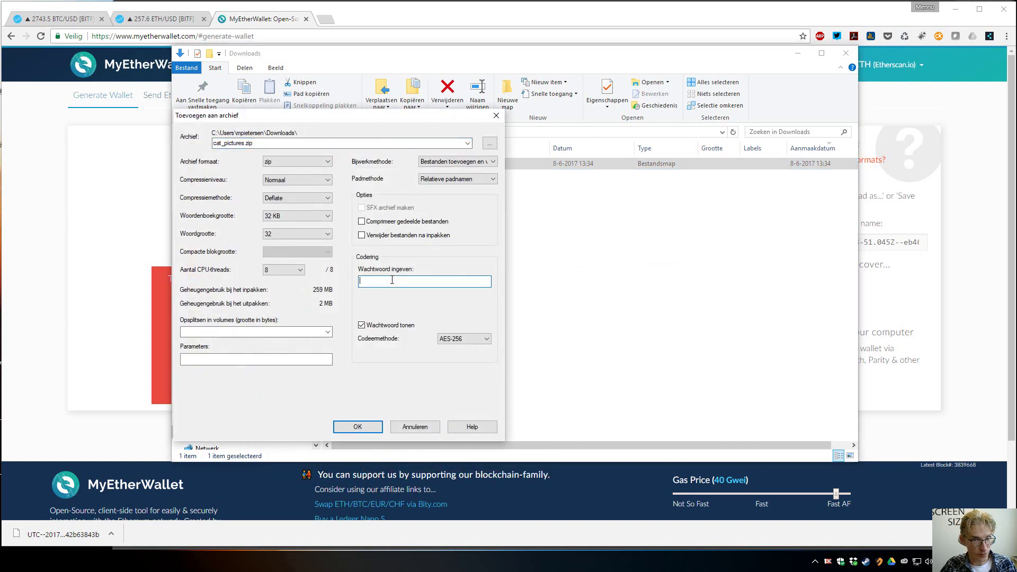
click(361, 325)
click(361, 325)
click(377, 281)
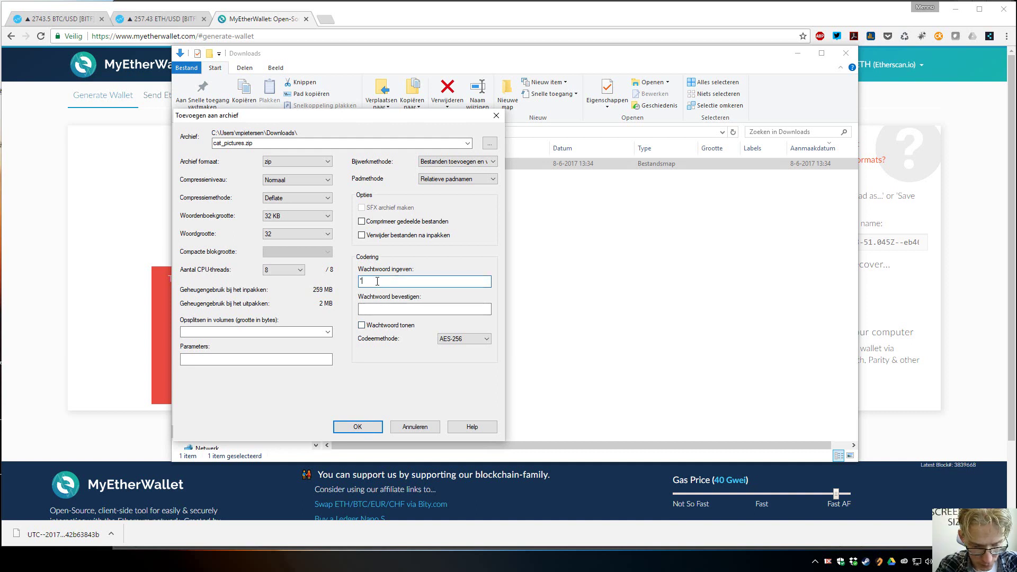
text(••••••••••)
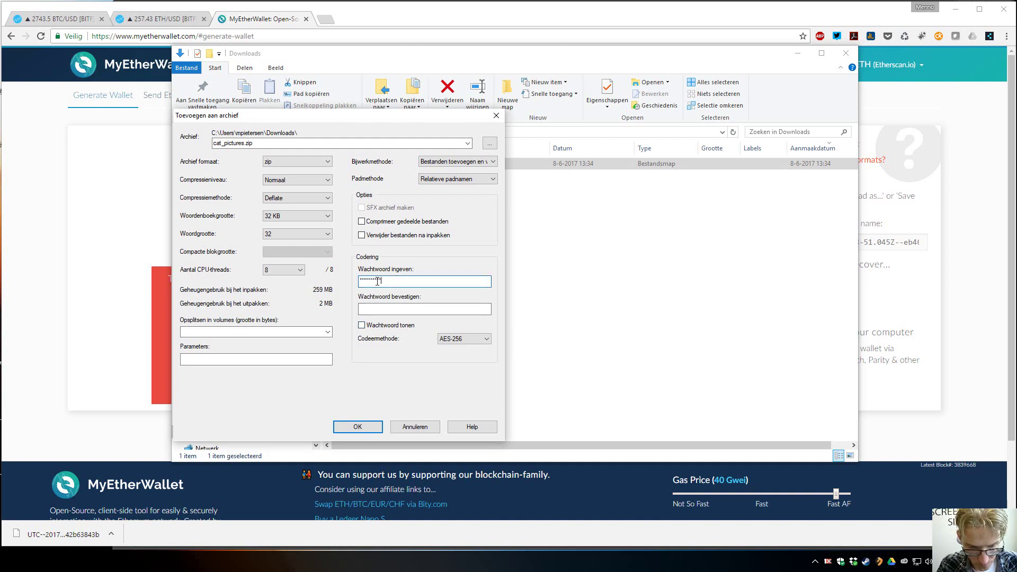
key(Tab)
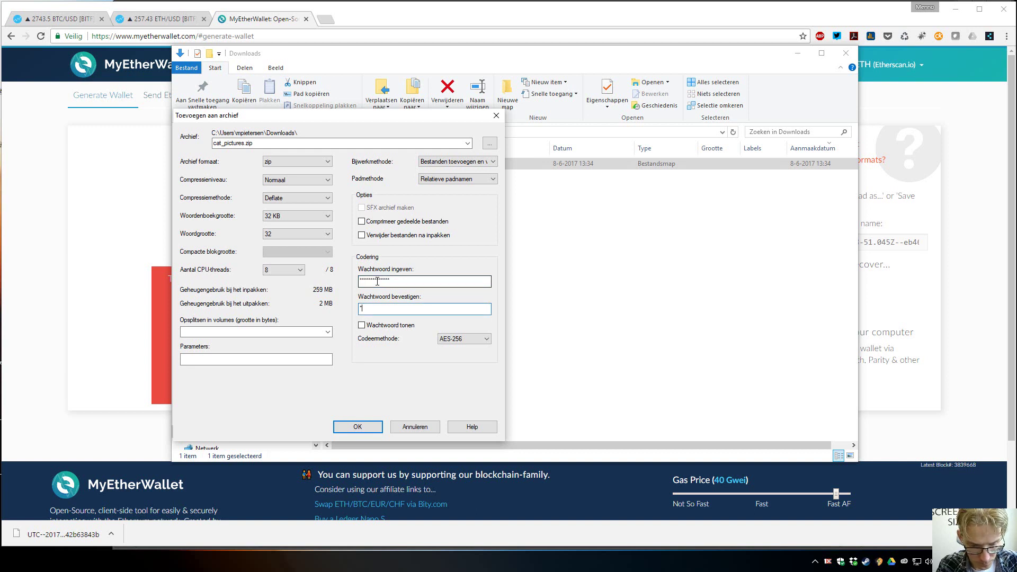
text(••••••••••)
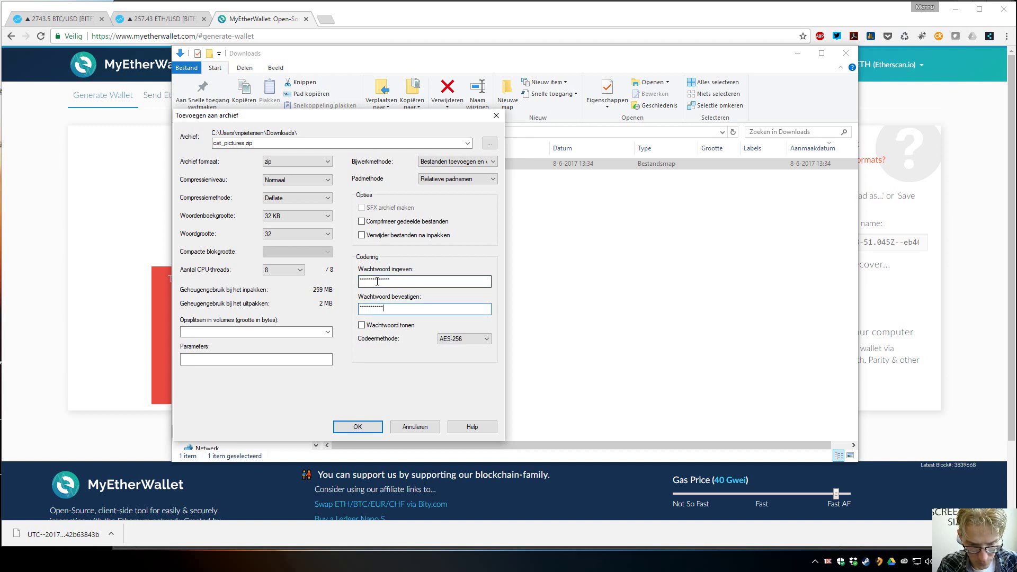
text(••••)
click(356, 426)
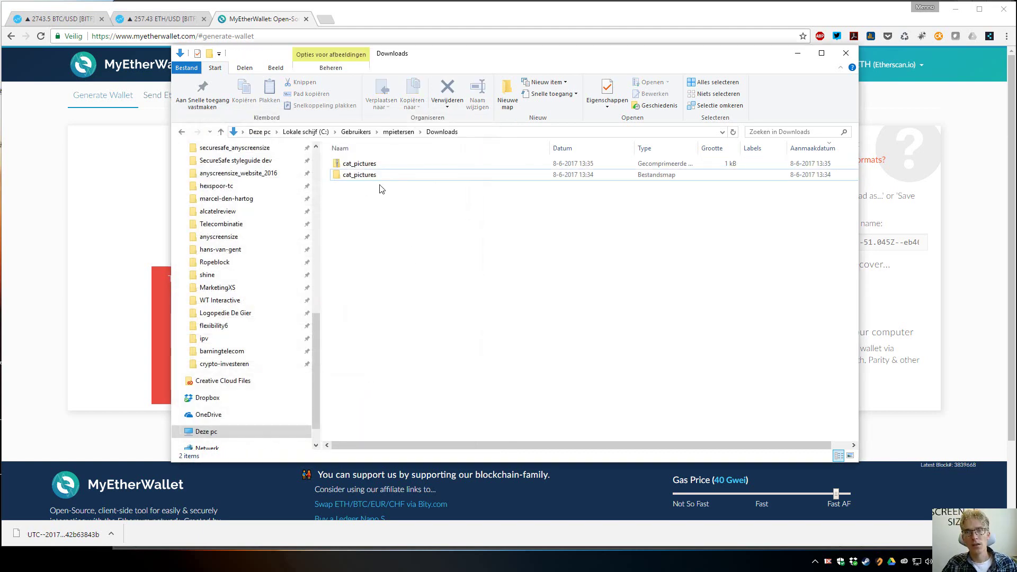
Delete the original cat_pictures folder, leaving the cat_pictures zip selected in Downloads
click(375, 176)
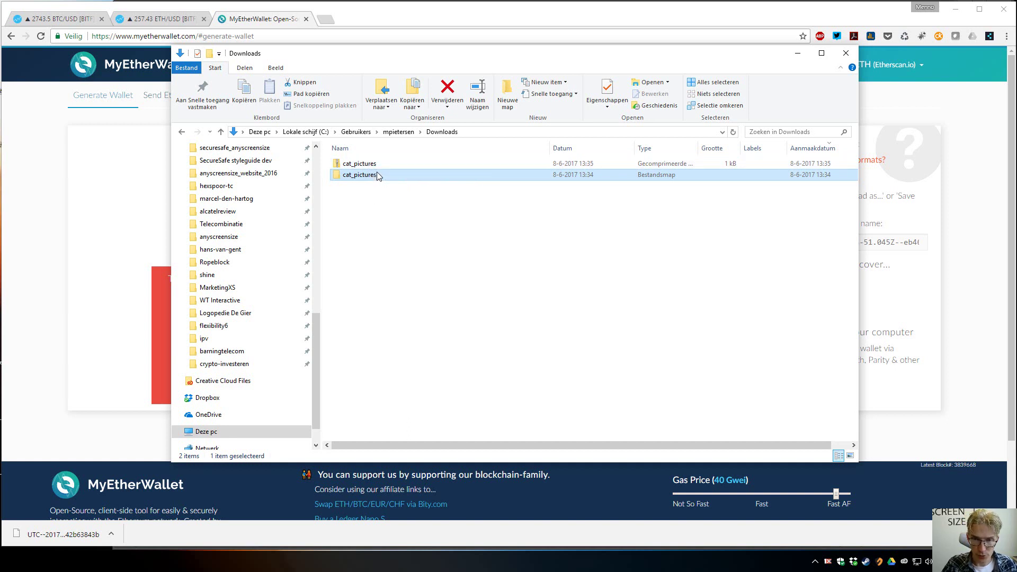
click(360, 175)
key(BackSpace)
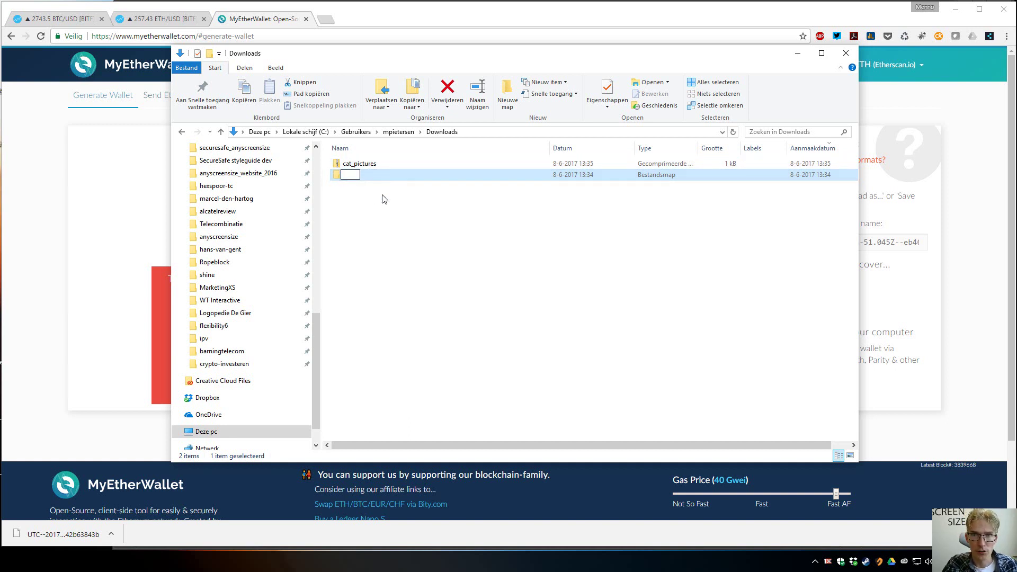
key(Escape)
key(Delete)
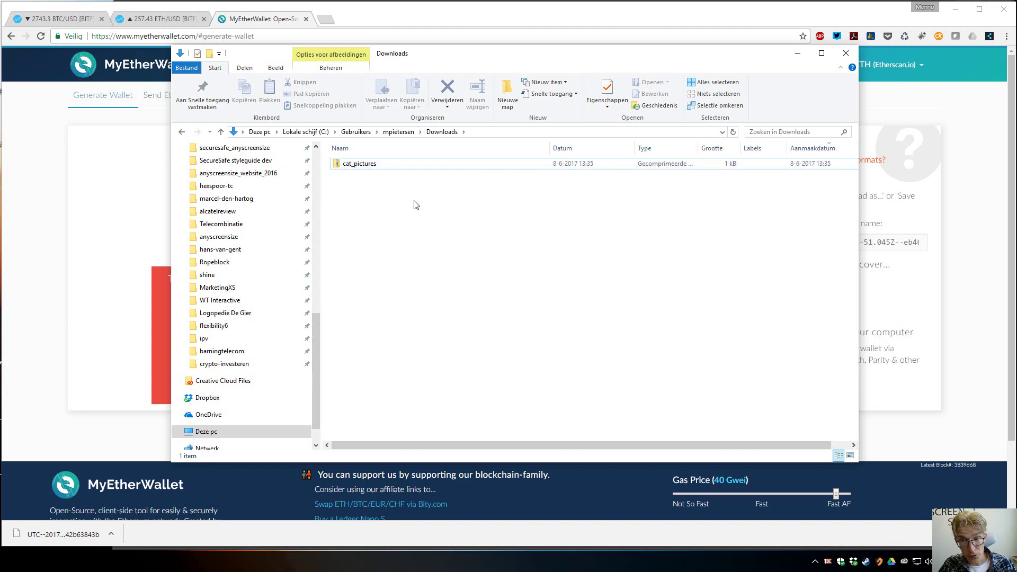
click(373, 169)
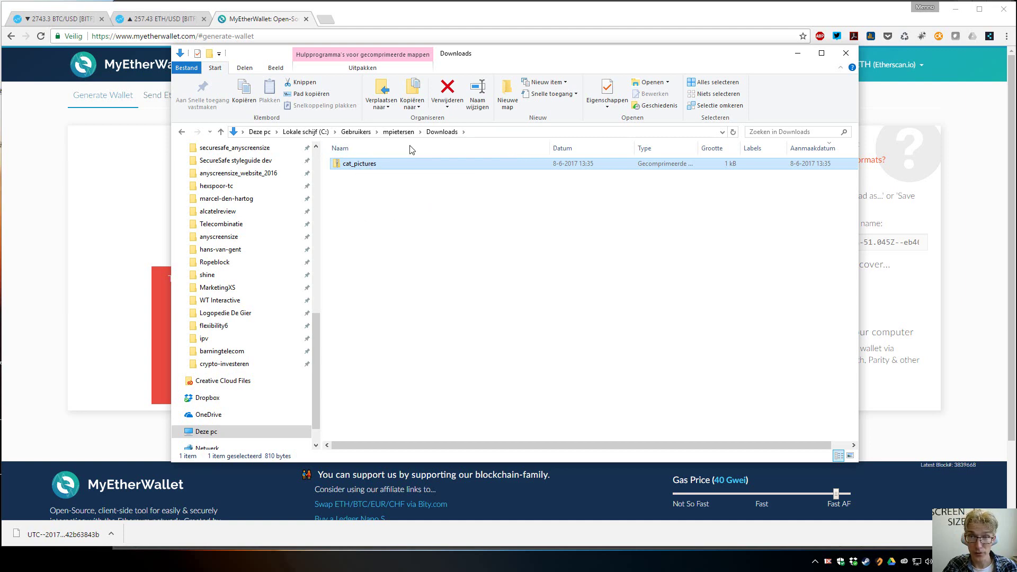
Continue past the keystore warning, select the private key, and open the printable paper wallet
key(alt+Tab)
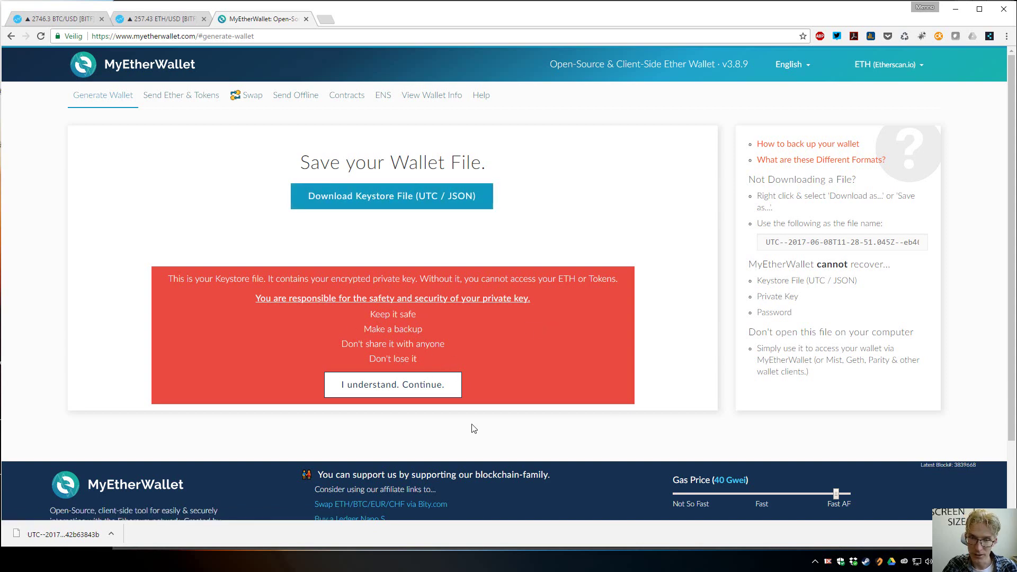
click(428, 398)
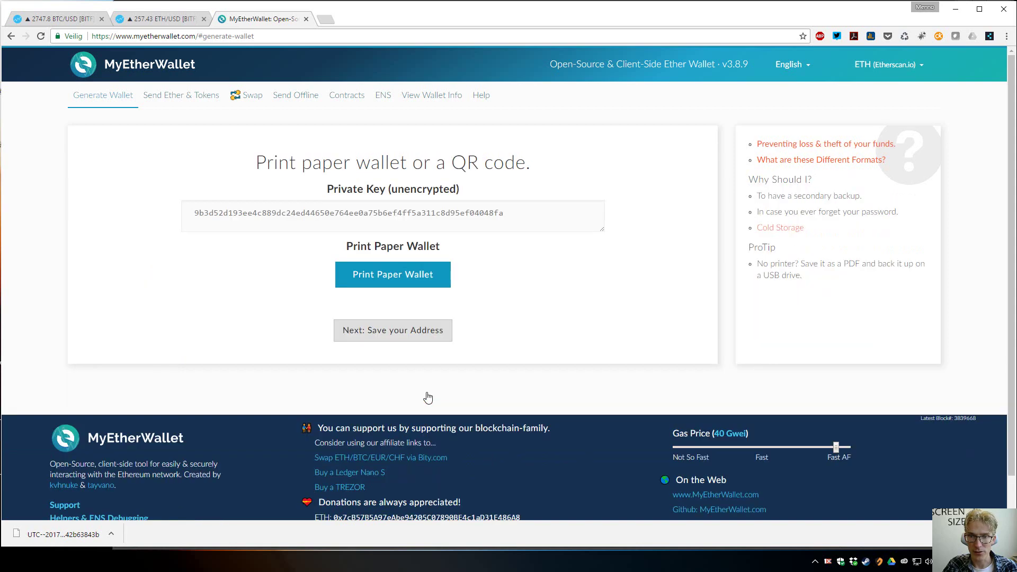
double_click(427, 212)
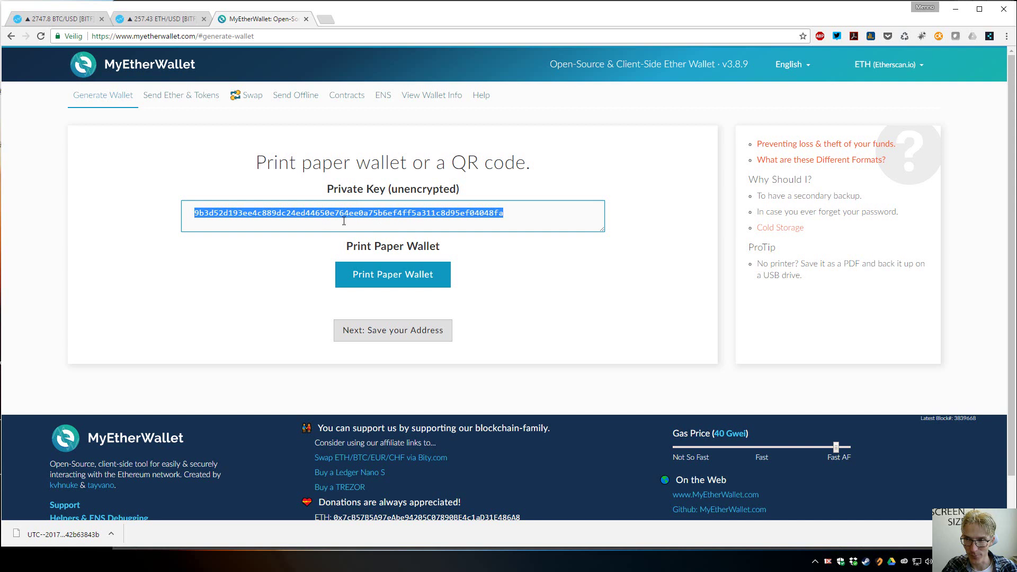
click(496, 215)
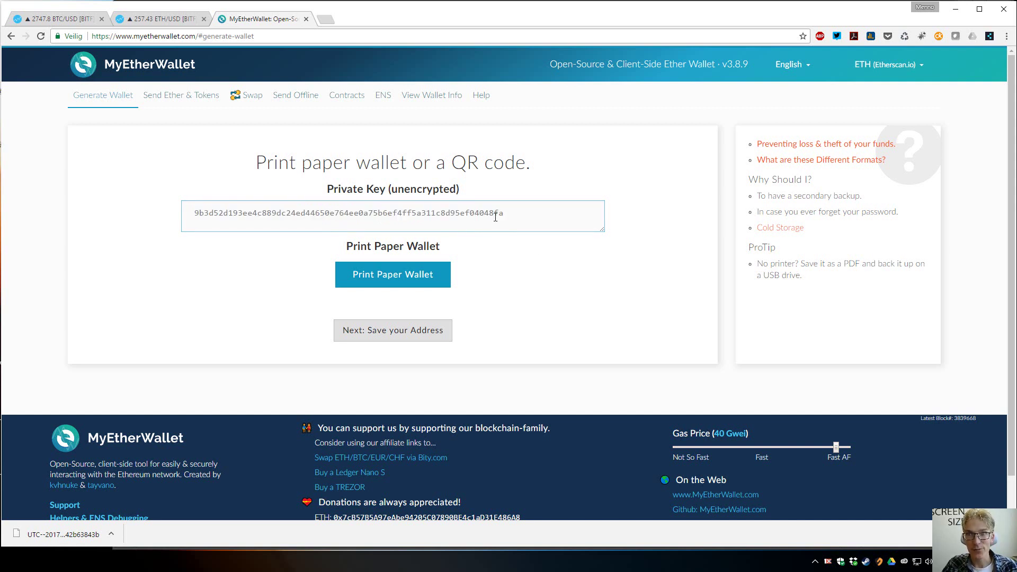
drag(503, 213, 186, 210)
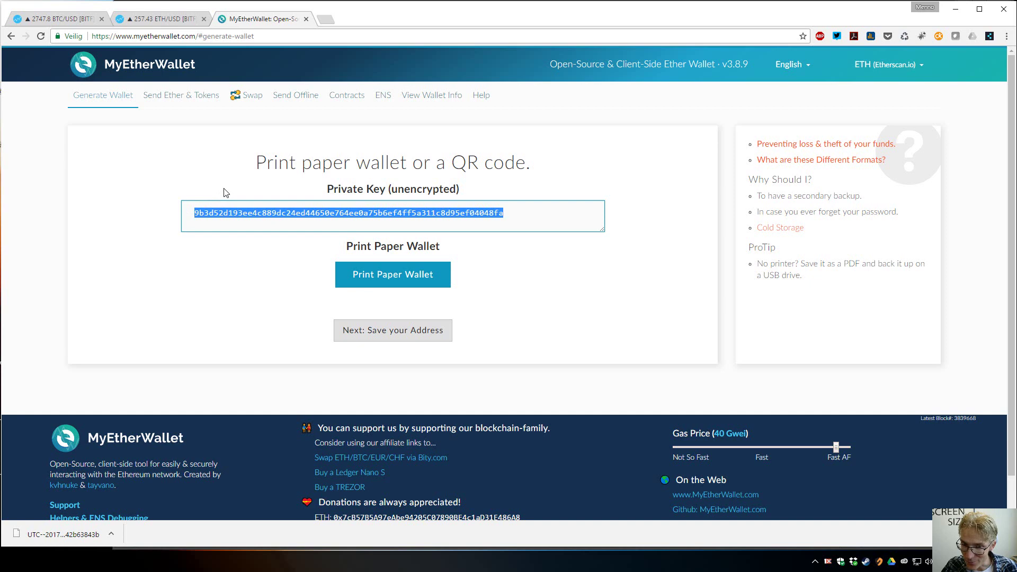
click(251, 238)
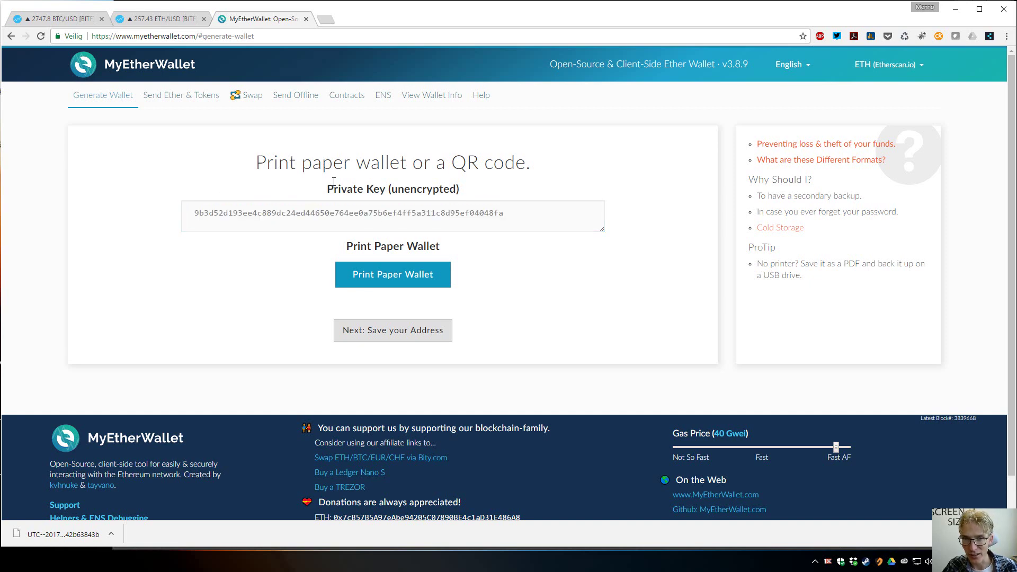
click(378, 277)
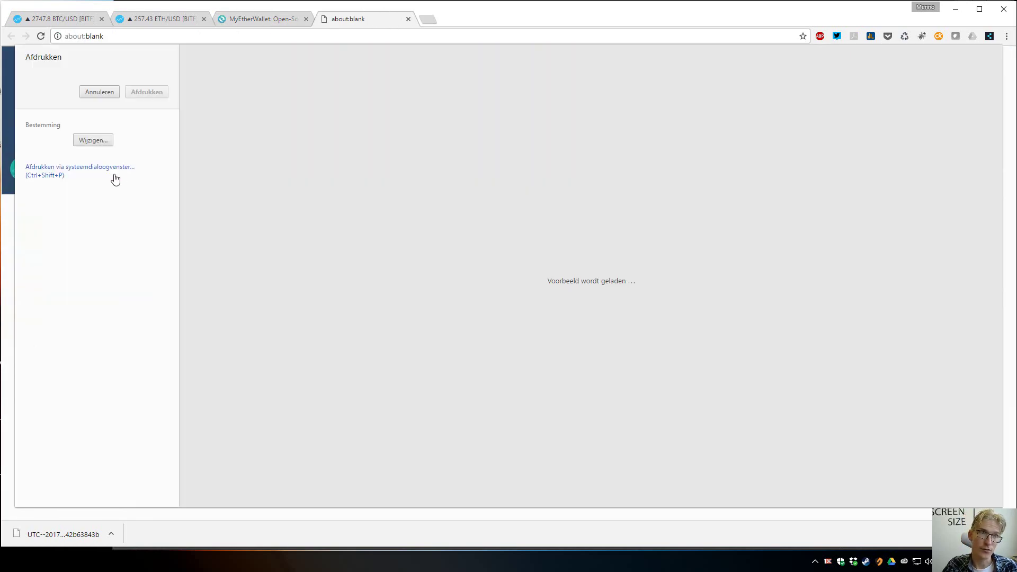
Cancel the paper wallet print dialog and return to the MyEtherWallet tab
click(156, 93)
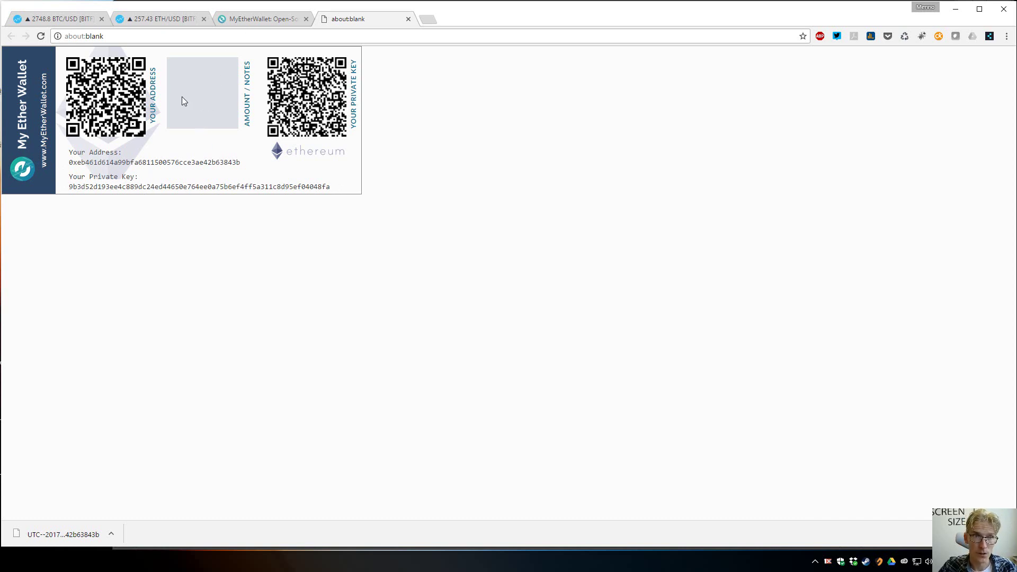
click(249, 19)
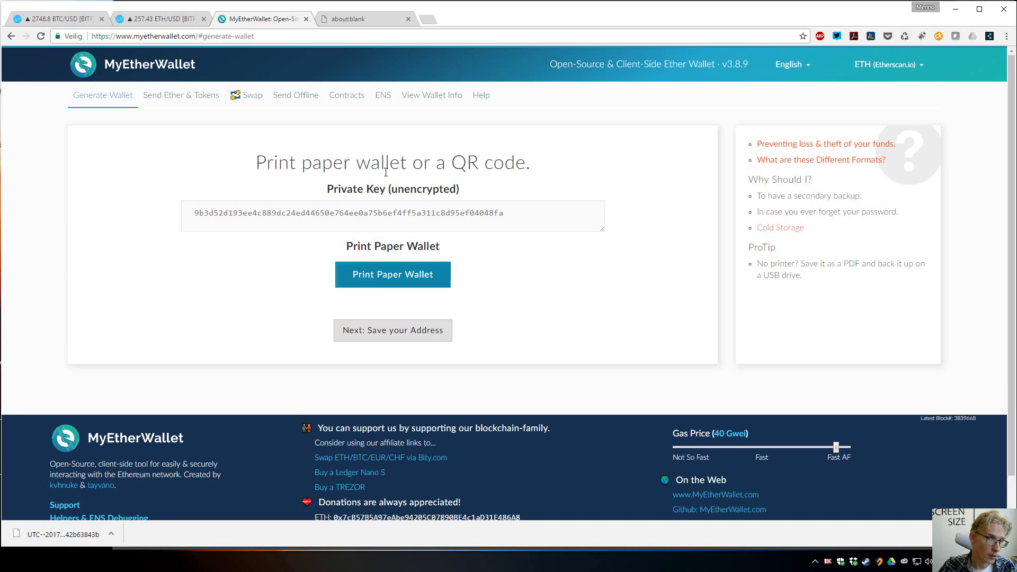
Proceed to the wallet unlock page and choose Private Key as the access method
double_click(390, 215)
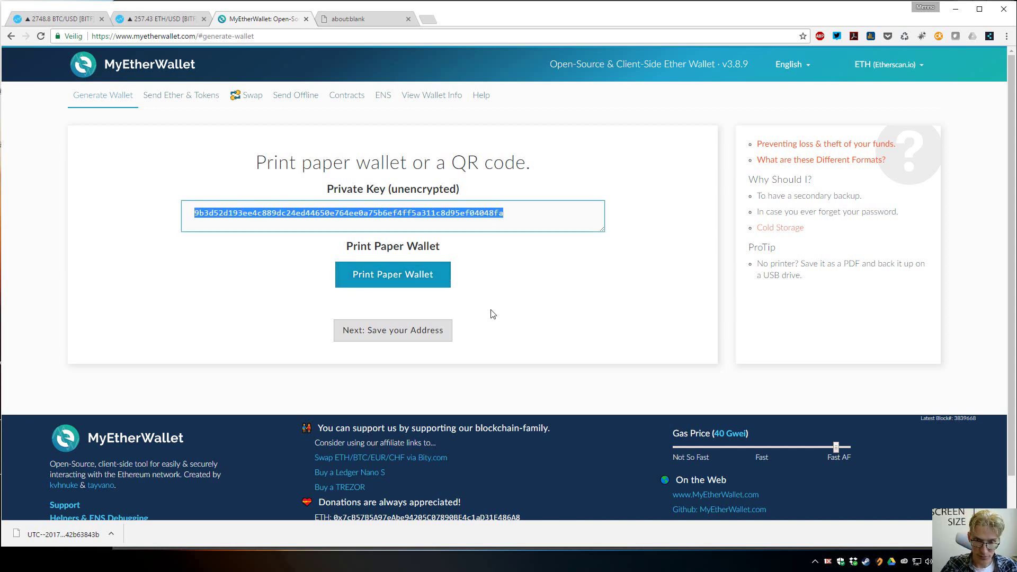
click(404, 331)
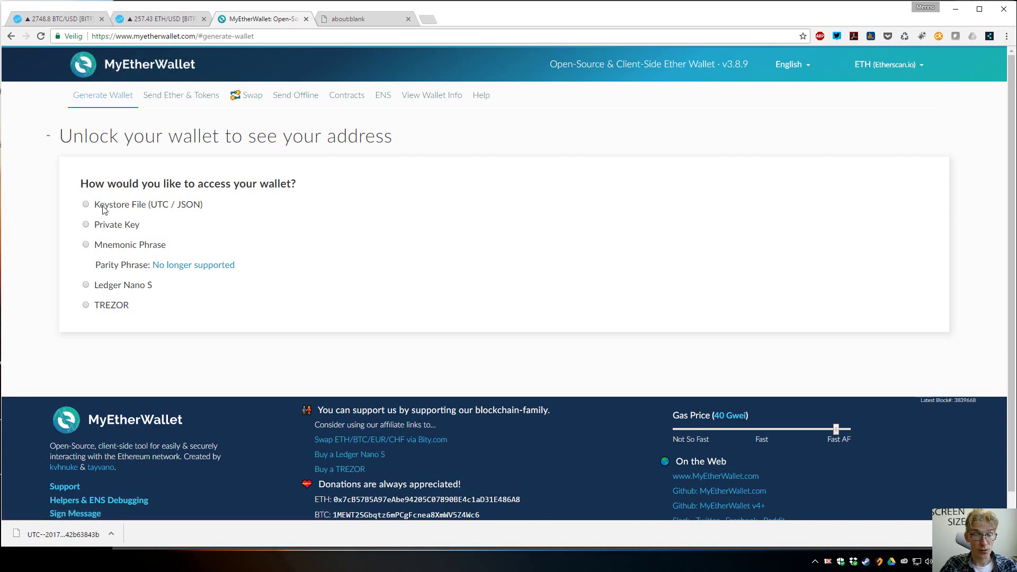
click(147, 207)
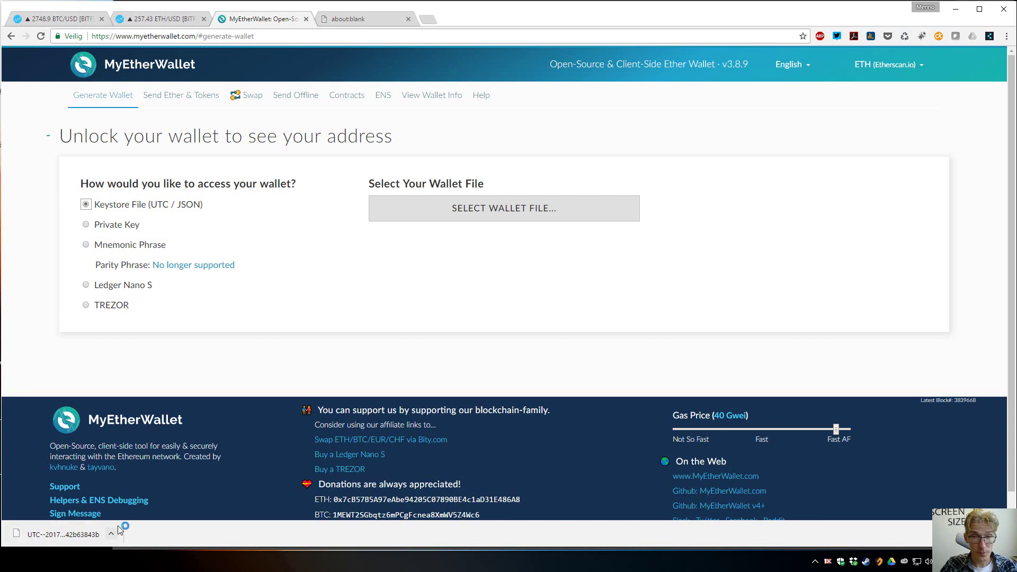
click(122, 228)
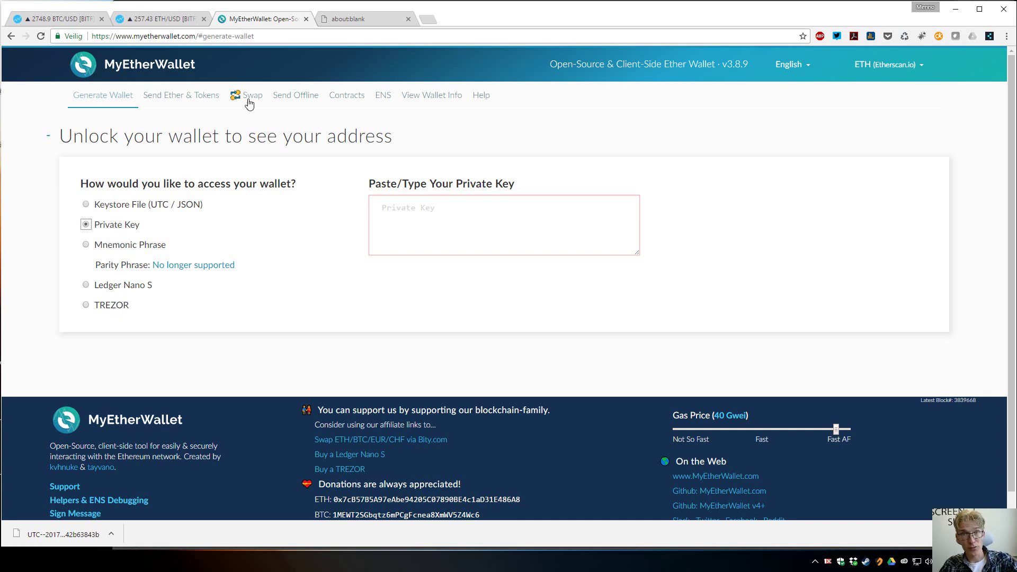
Copy the private key from the paper wallet tab, paste it in, and unlock the wallet
click(343, 20)
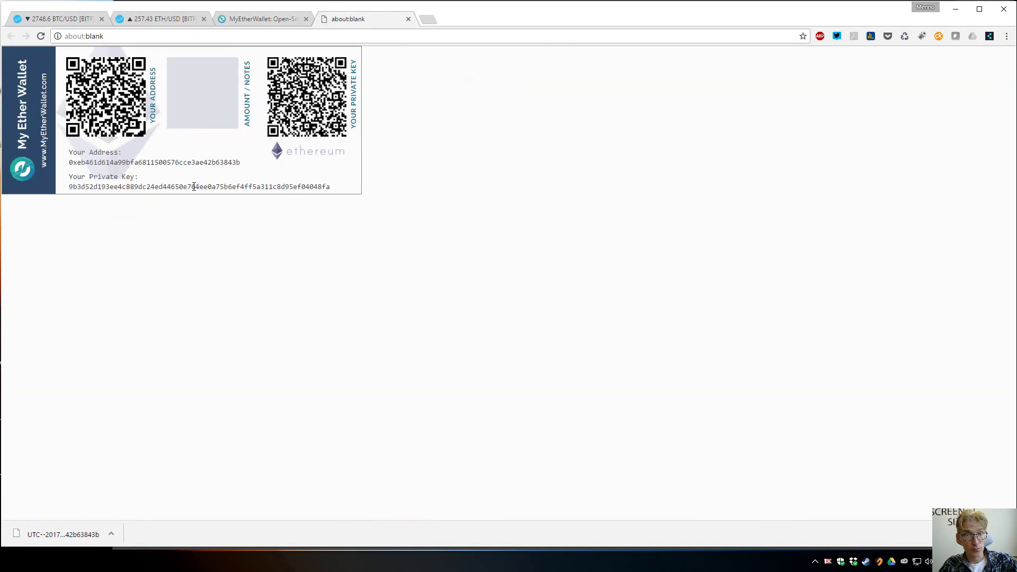
drag(193, 186, 335, 186)
key(ctrl+c)
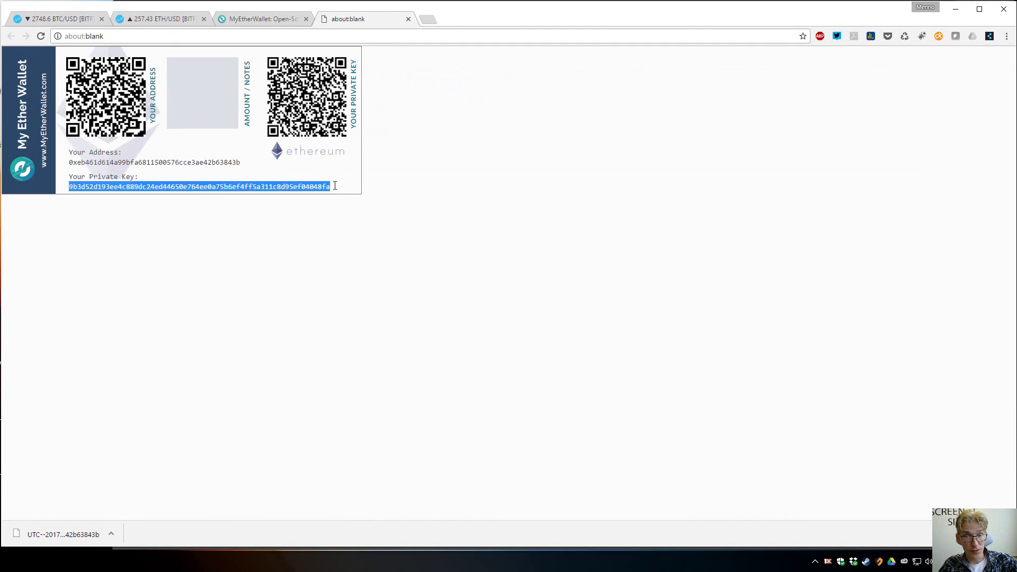
click(272, 22)
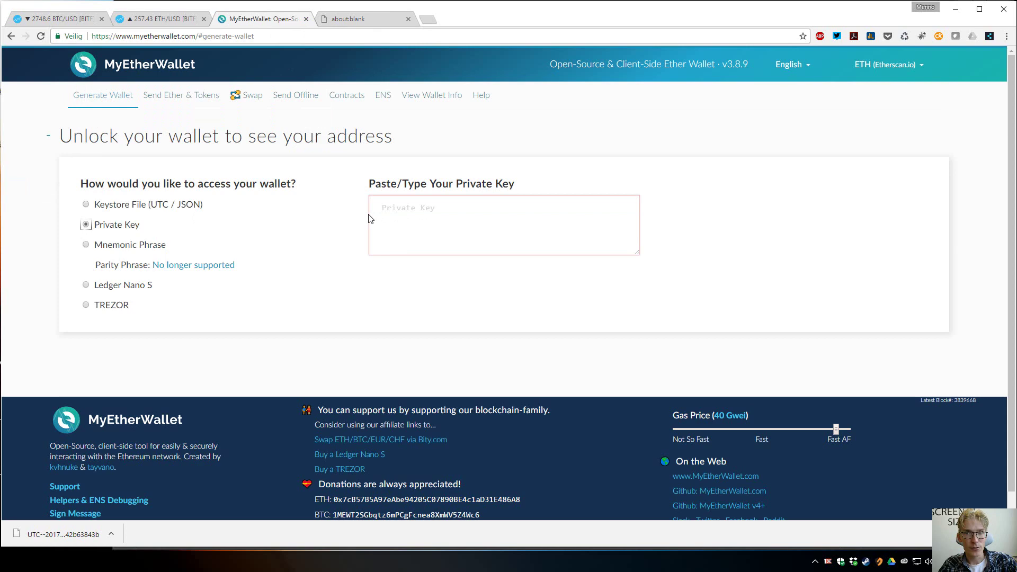
click(404, 208)
key(ctrl+v)
click(705, 227)
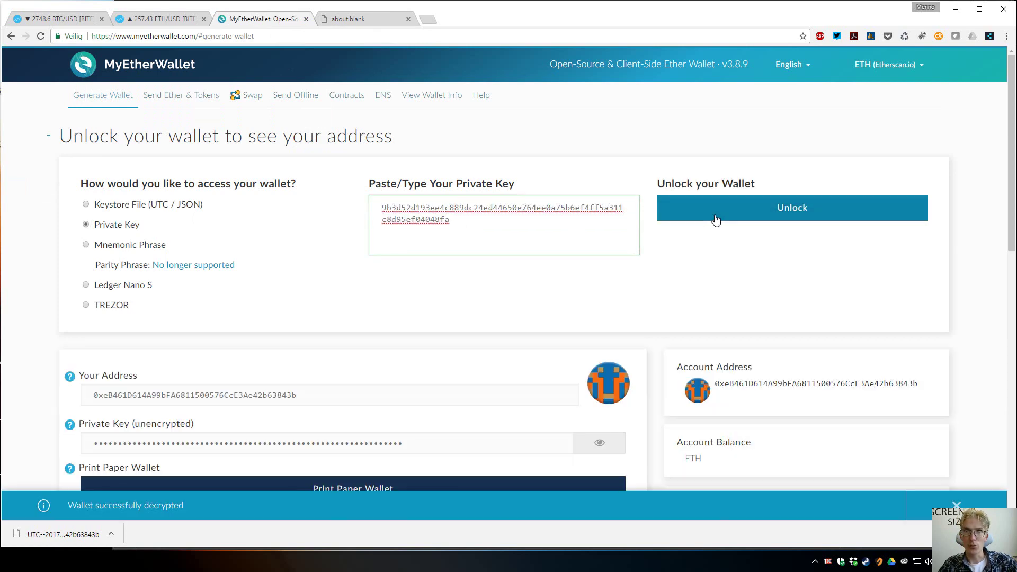
Select the unlocked wallet's address and compare it with the paper wallet's address
scroll(591, 287, down, 3)
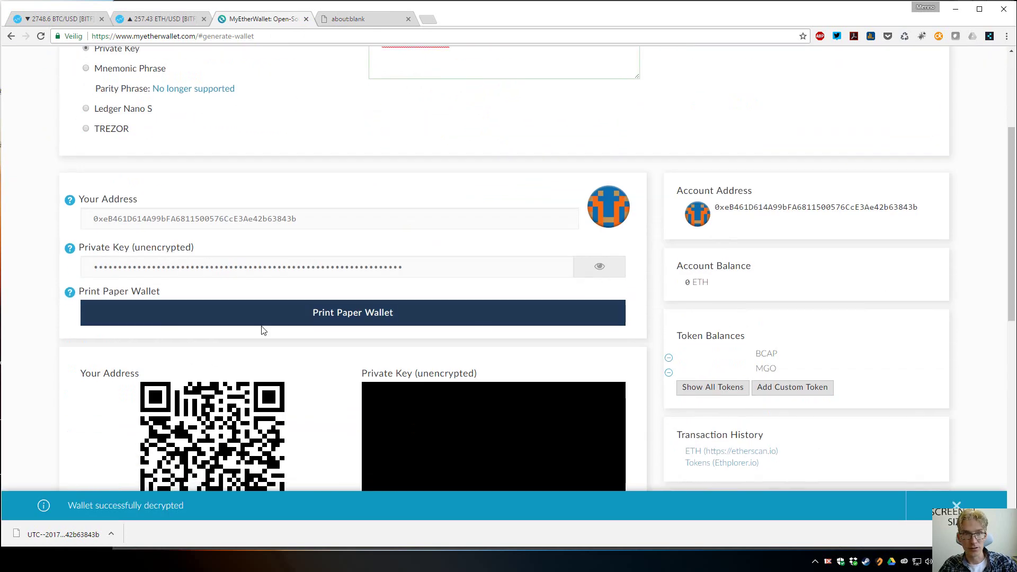
double_click(116, 220)
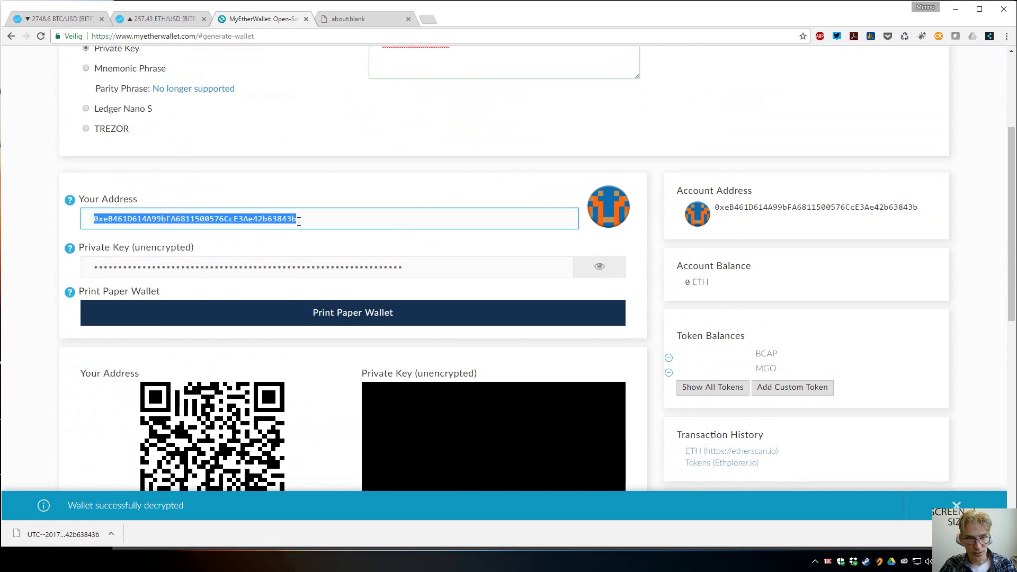
click(334, 21)
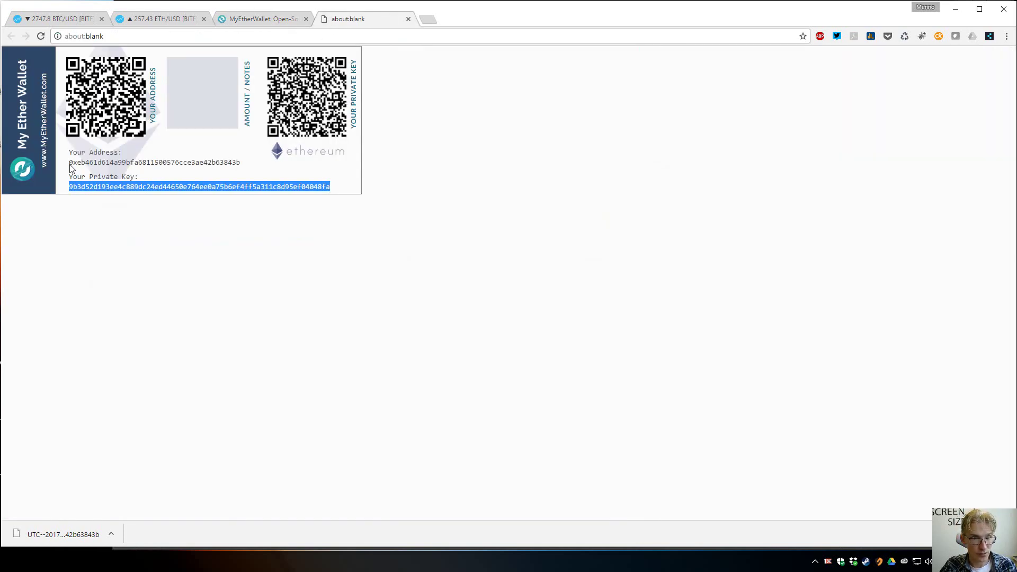
drag(72, 169, 202, 155)
click(255, 20)
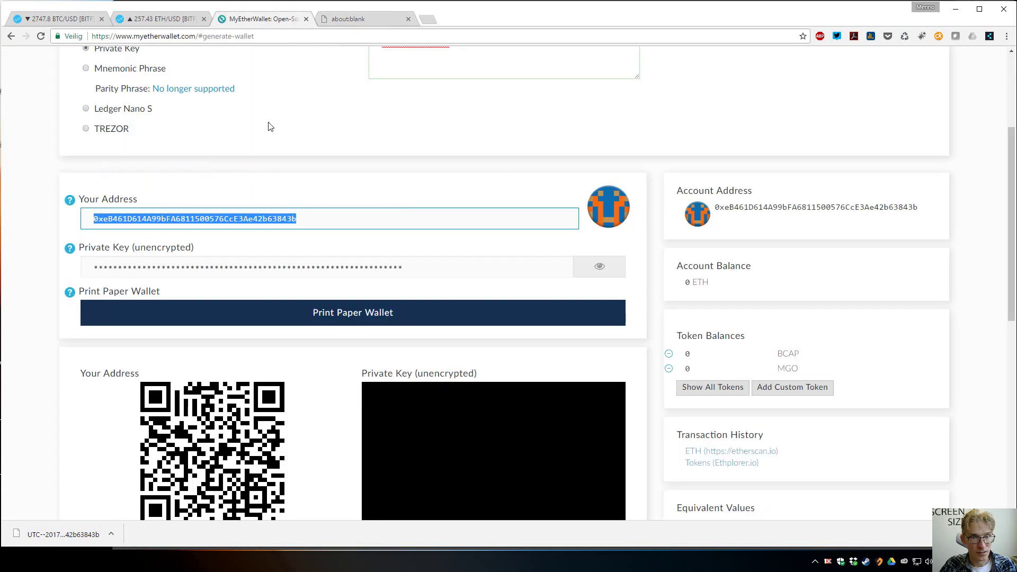
drag(298, 218, 89, 225)
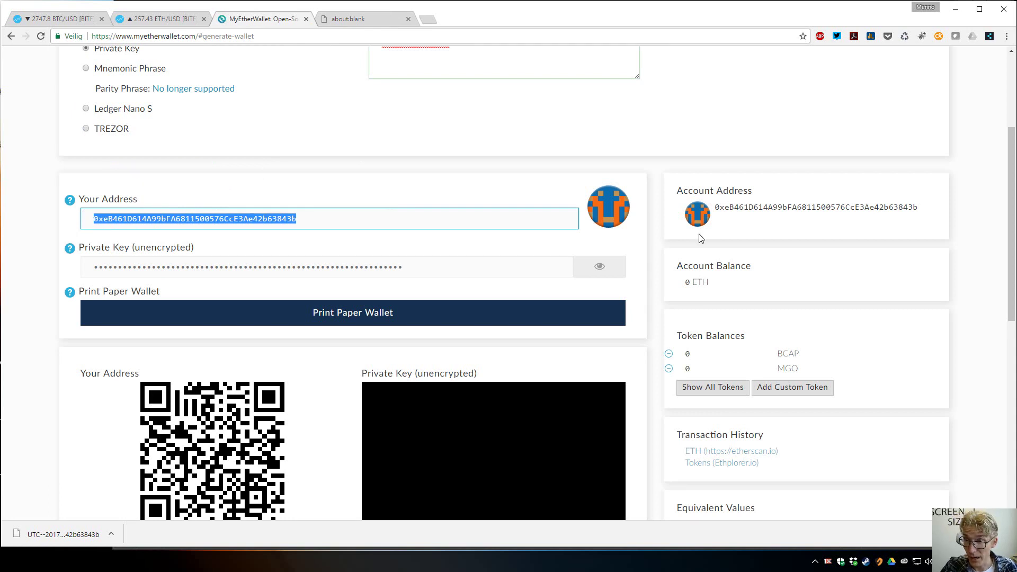
double_click(756, 211)
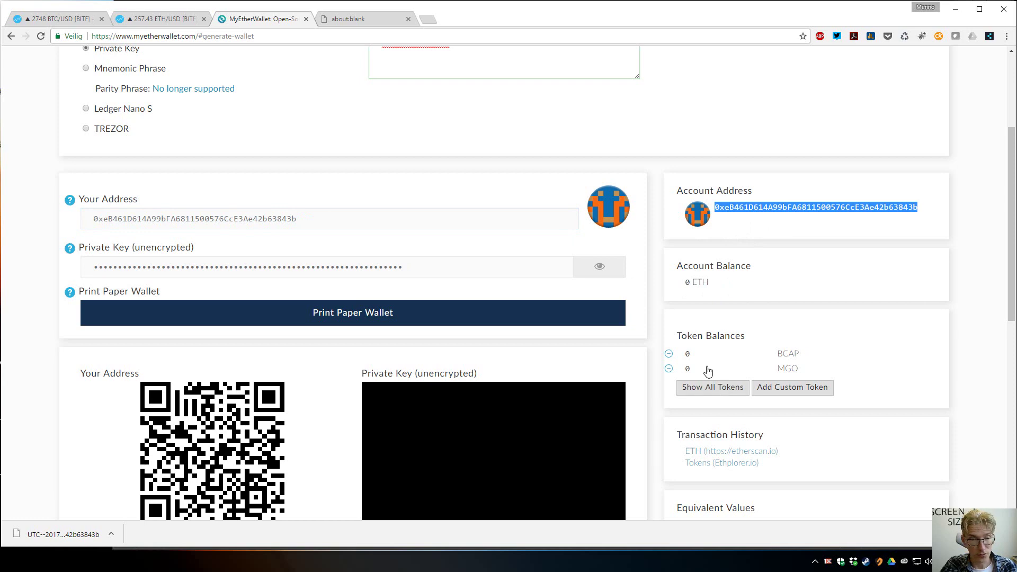
Copy the Your Address value with Kopiëren, then scroll back to the top
scroll(708, 370, down, 2)
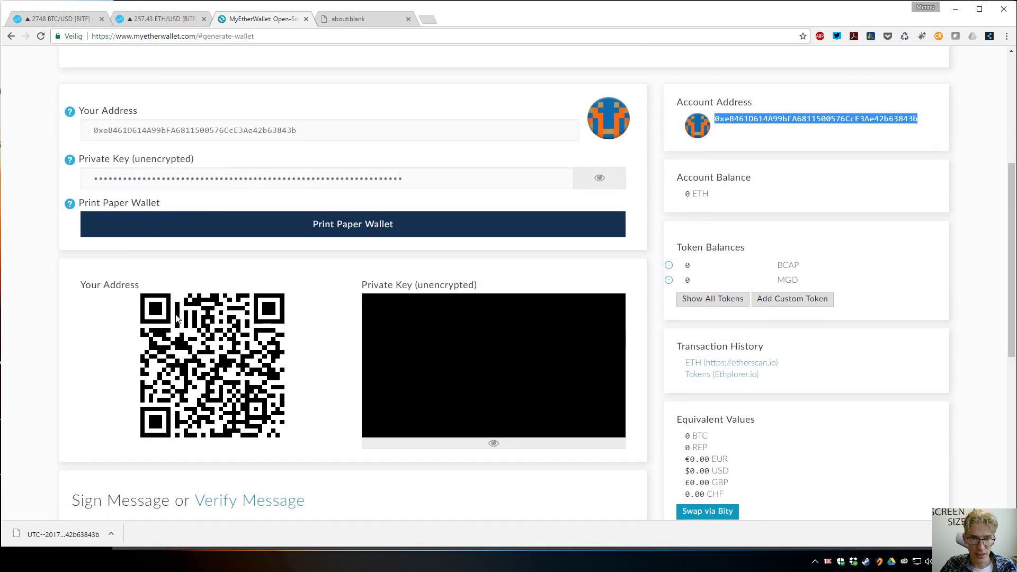
scroll(424, 127, down, 4)
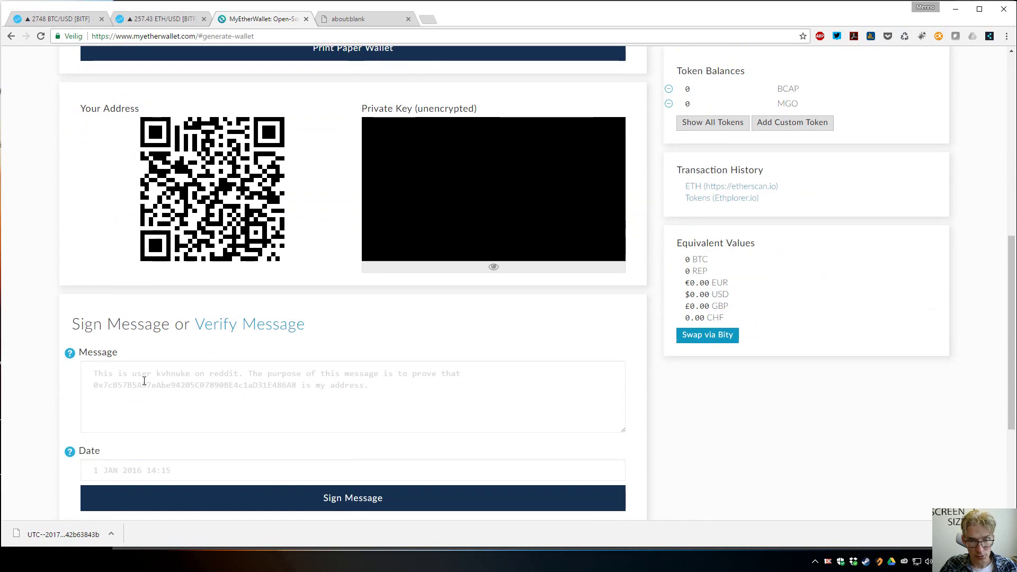
click(299, 386)
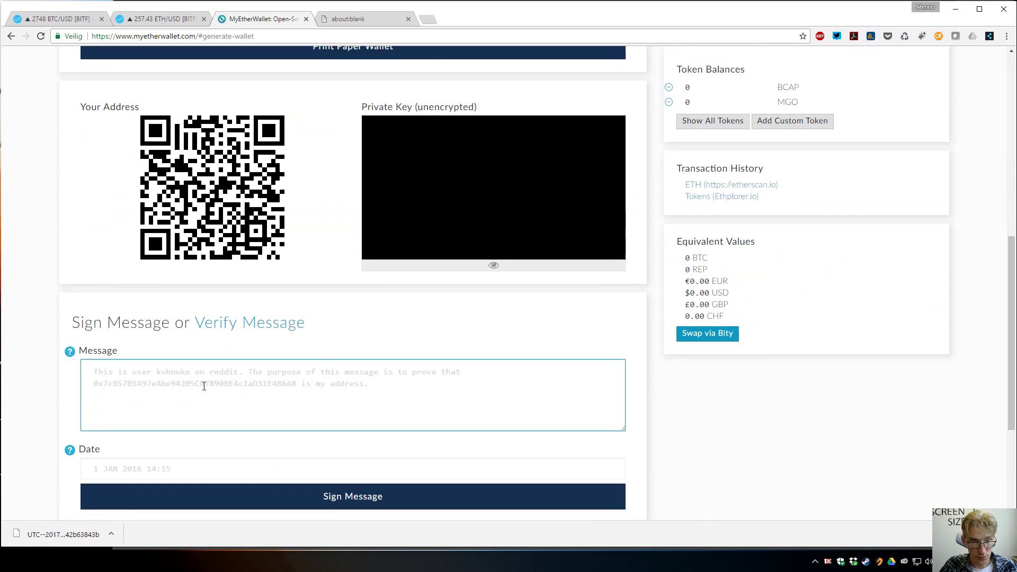
scroll(202, 386, down, 2)
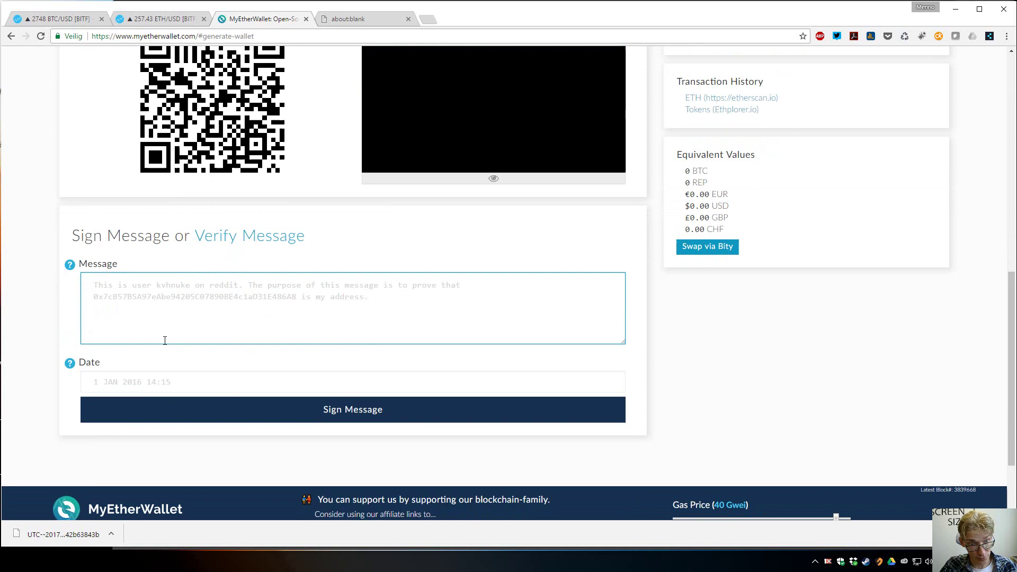
scroll(270, 296, up, 4)
scroll(271, 300, up, 6)
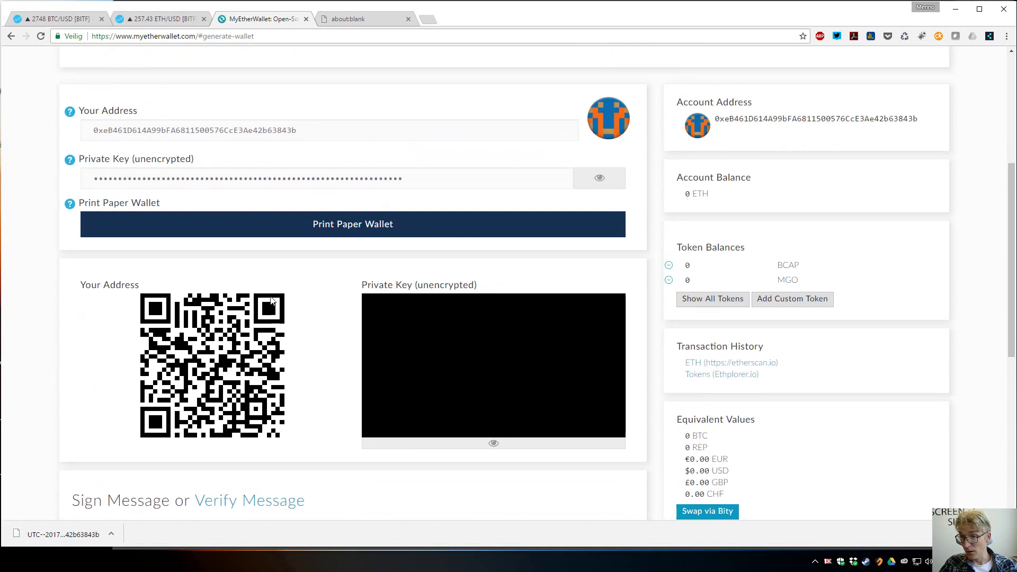
scroll(303, 167, up, 2)
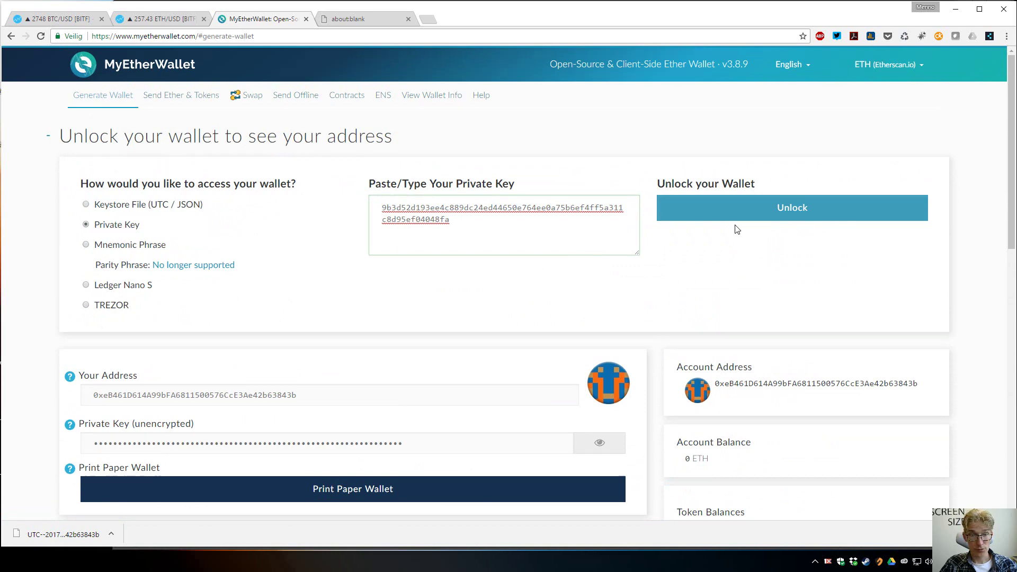
scroll(506, 316, down, 4)
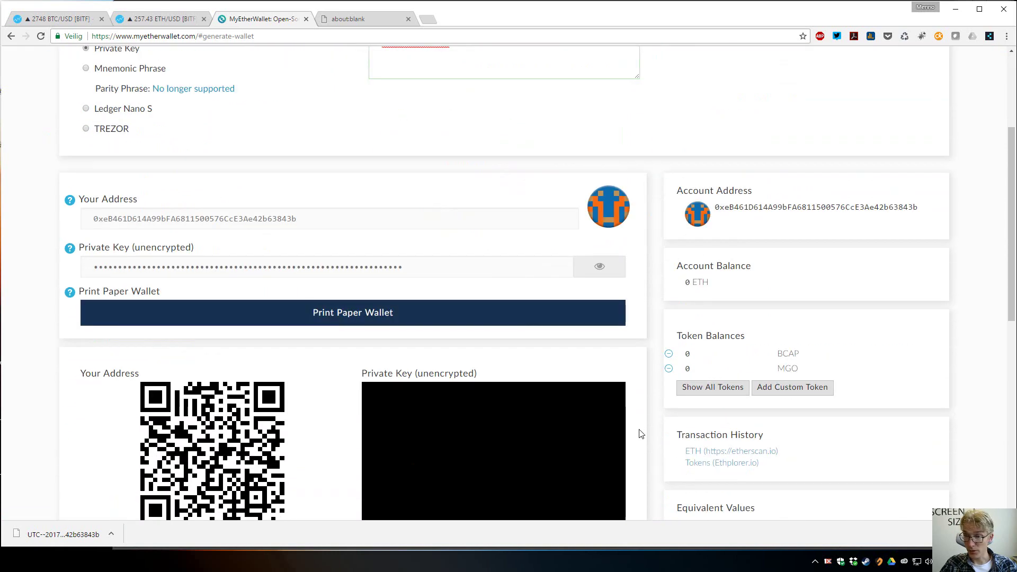
double_click(200, 228)
right_click(197, 224)
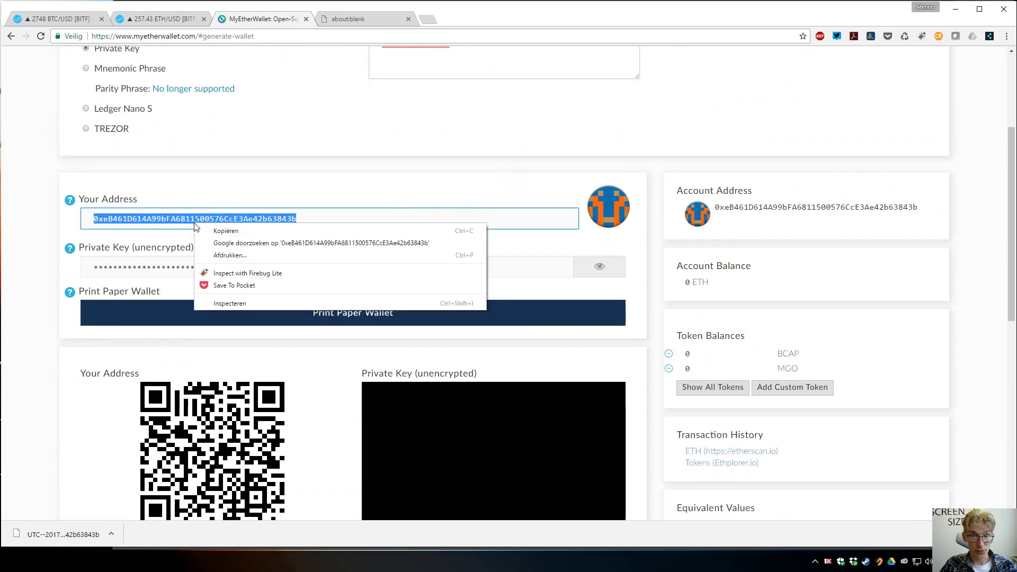
click(225, 232)
scroll(127, 155, up, 4)
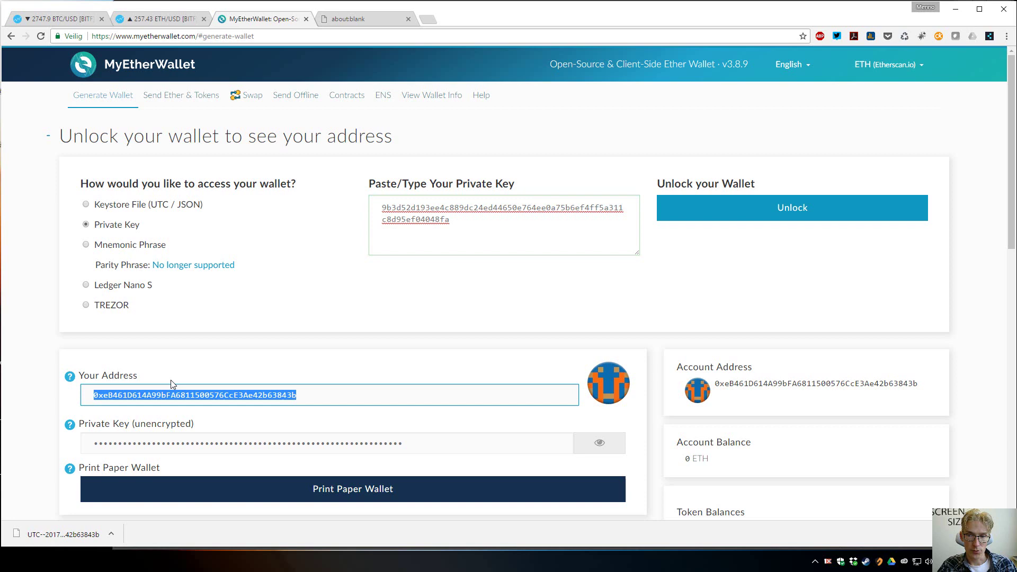
On Send Ether & Tokens, choose Private Key and copy the key from the paper wallet
click(174, 98)
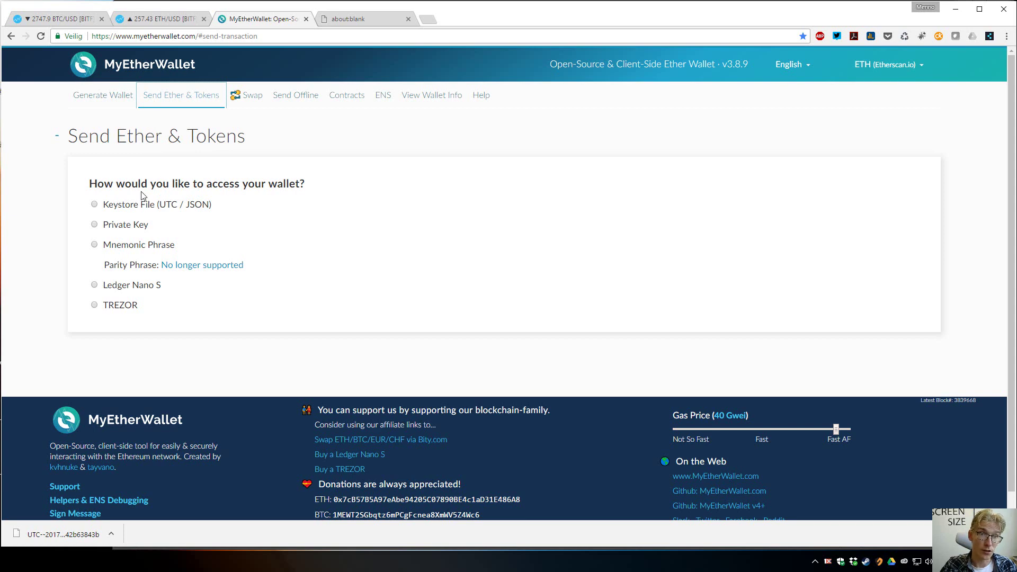
click(125, 225)
click(348, 19)
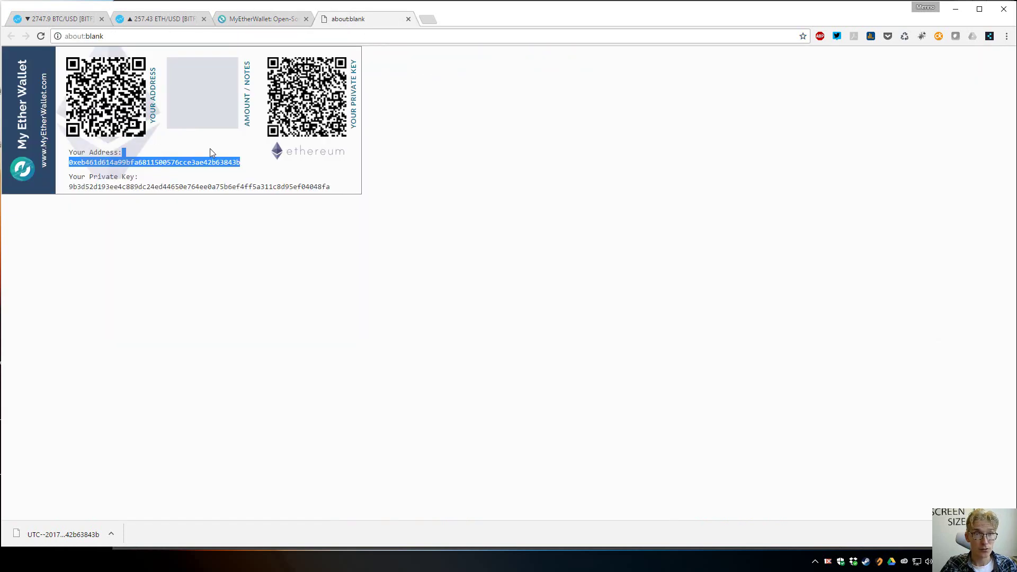
double_click(140, 187)
right_click(140, 187)
click(175, 194)
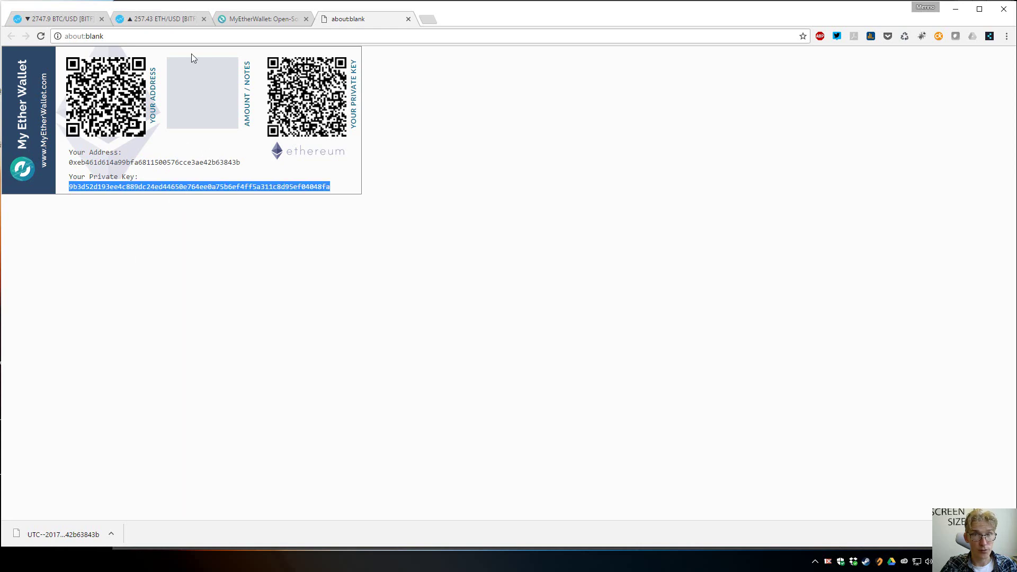
Paste the private key and unlock the wallet, showing 0 ETH with ETH as currency
click(247, 19)
right_click(395, 217)
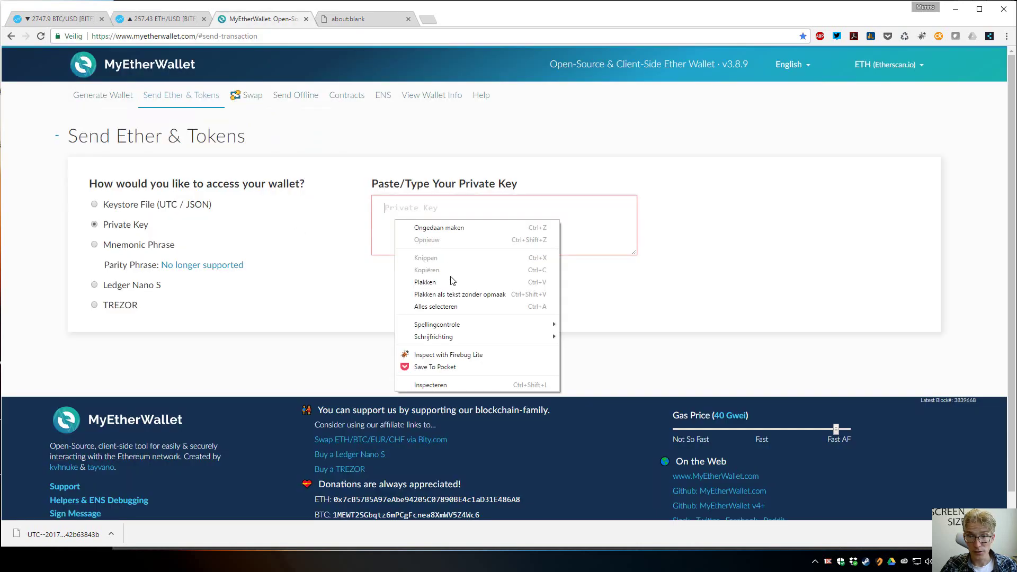
click(451, 282)
click(734, 215)
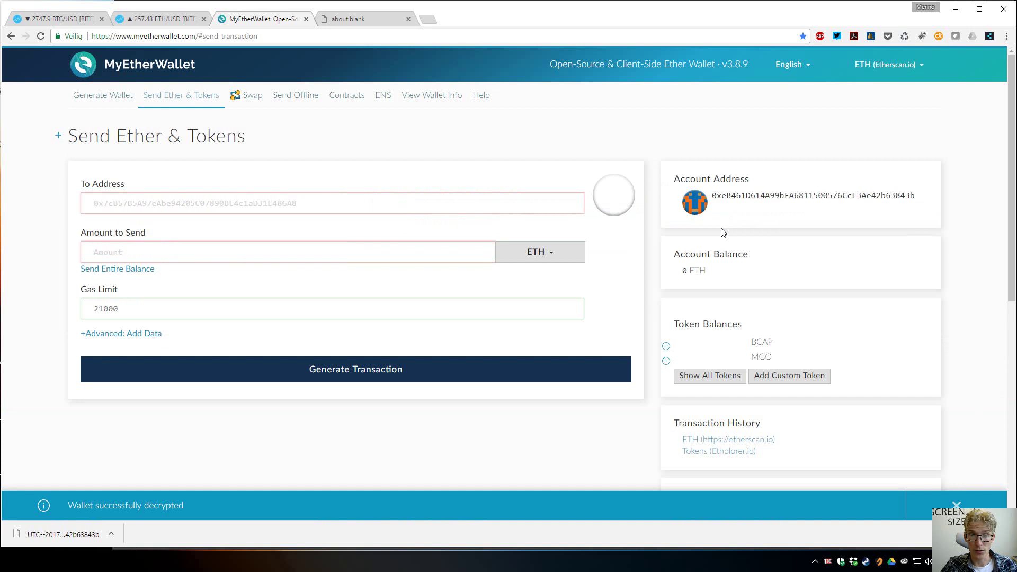
drag(749, 270, 681, 271)
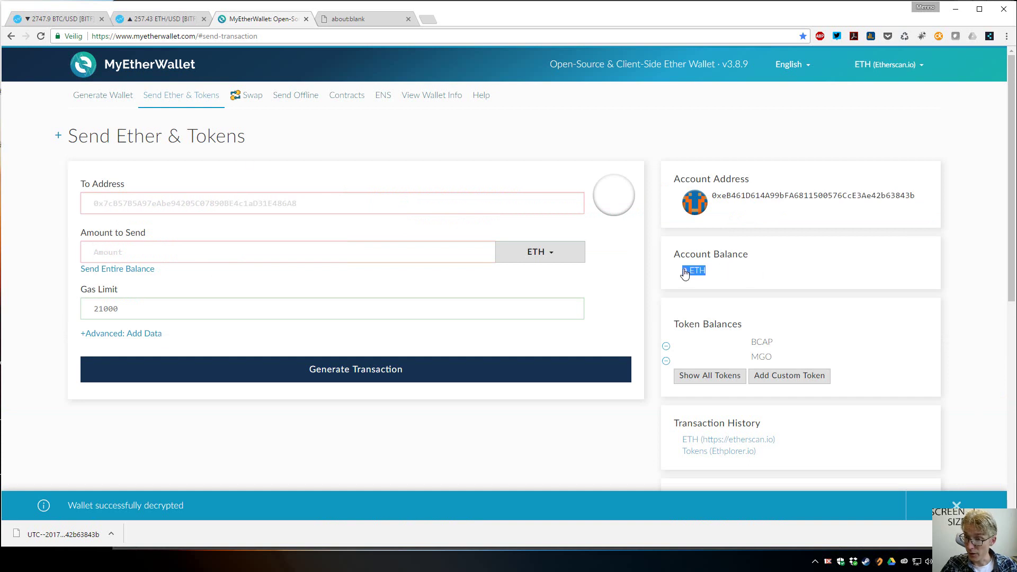
click(231, 199)
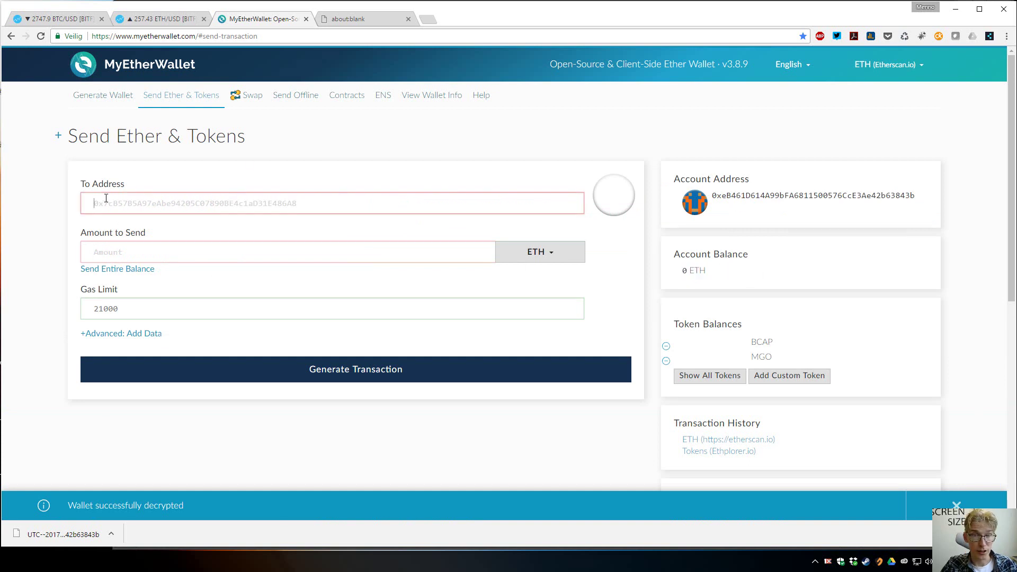
click(544, 253)
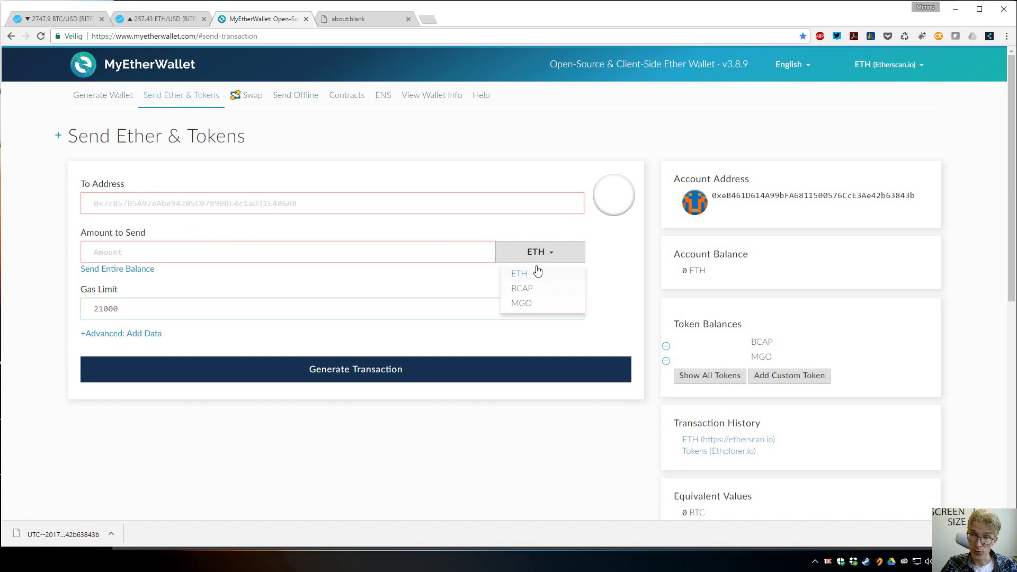
click(546, 252)
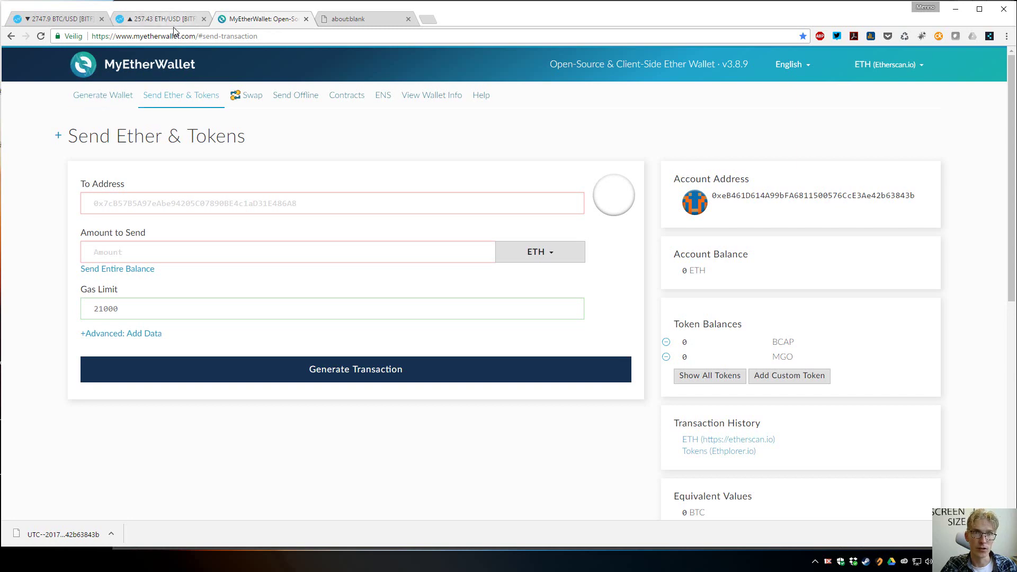
Return to the about:blank paper-wallet tab showing the new wallet's address and private key QR codes
click(110, 95)
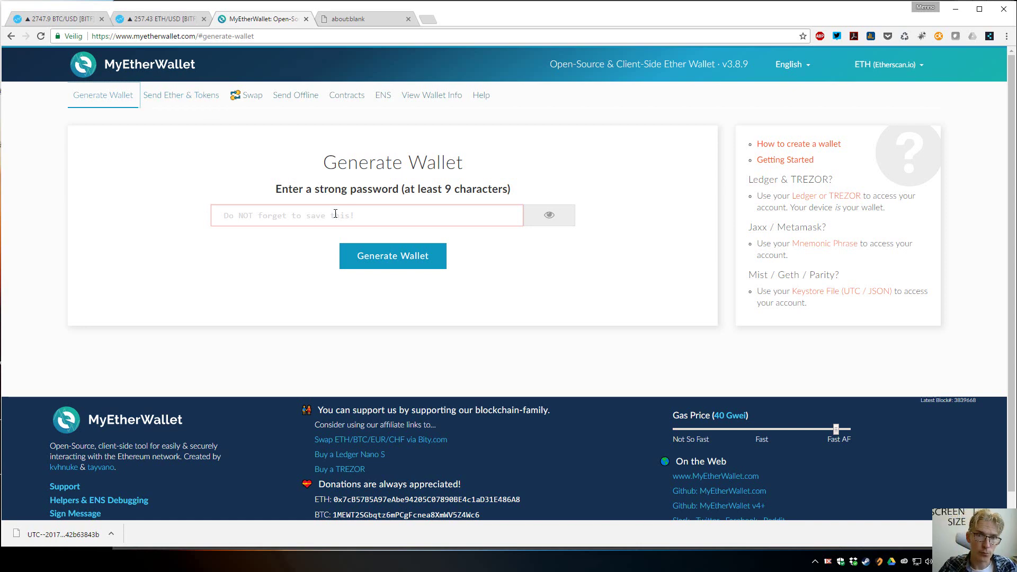
click(347, 14)
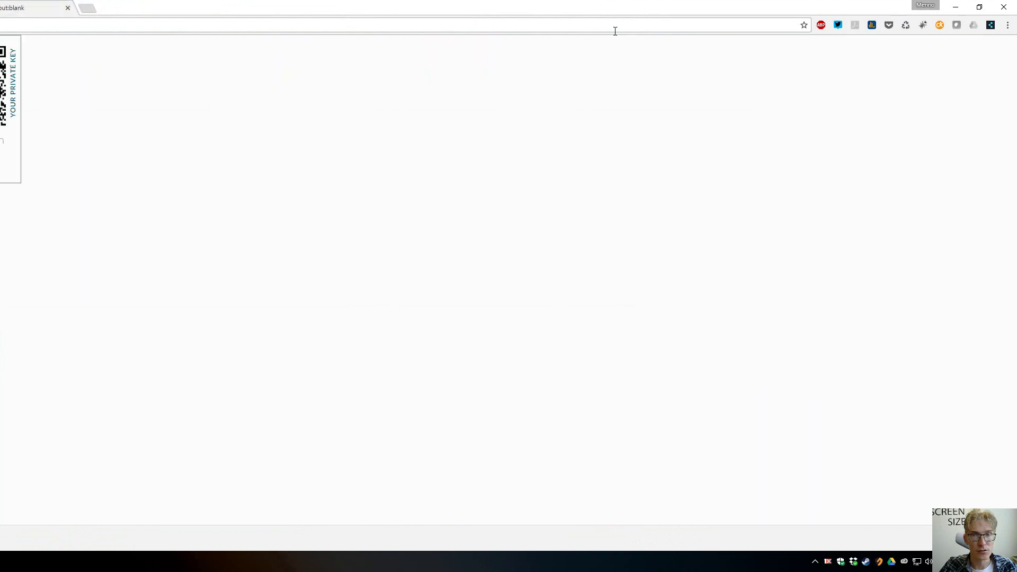
click(979, 12)
click(205, 218)
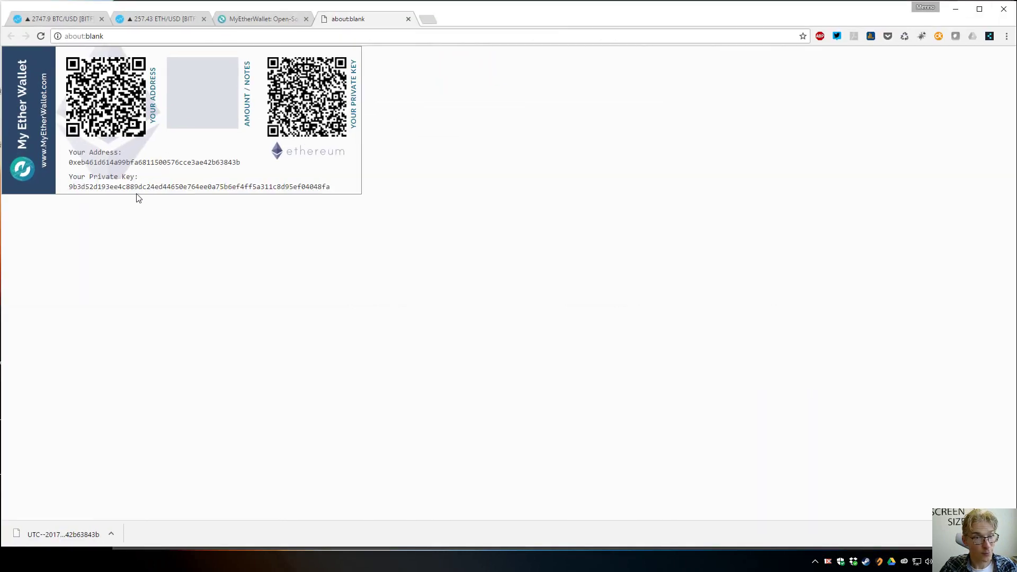